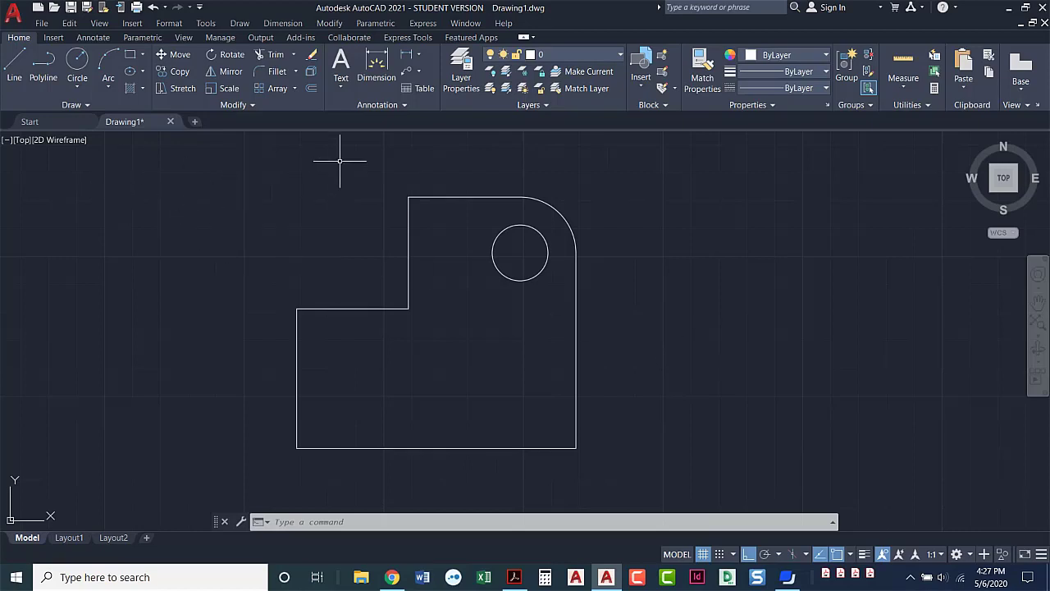
Step: Open and close the Dimension Style Manager from the expanded Annotation panel
{"action": "left_click", "coordinate": [380, 107]}
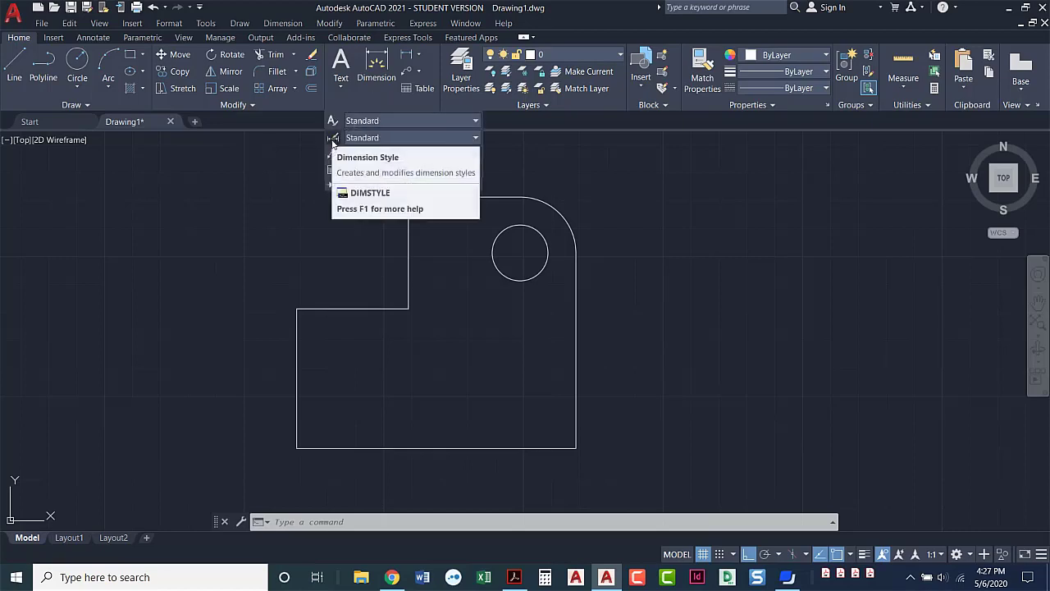
{"action": "left_click", "coordinate": [332, 139]}
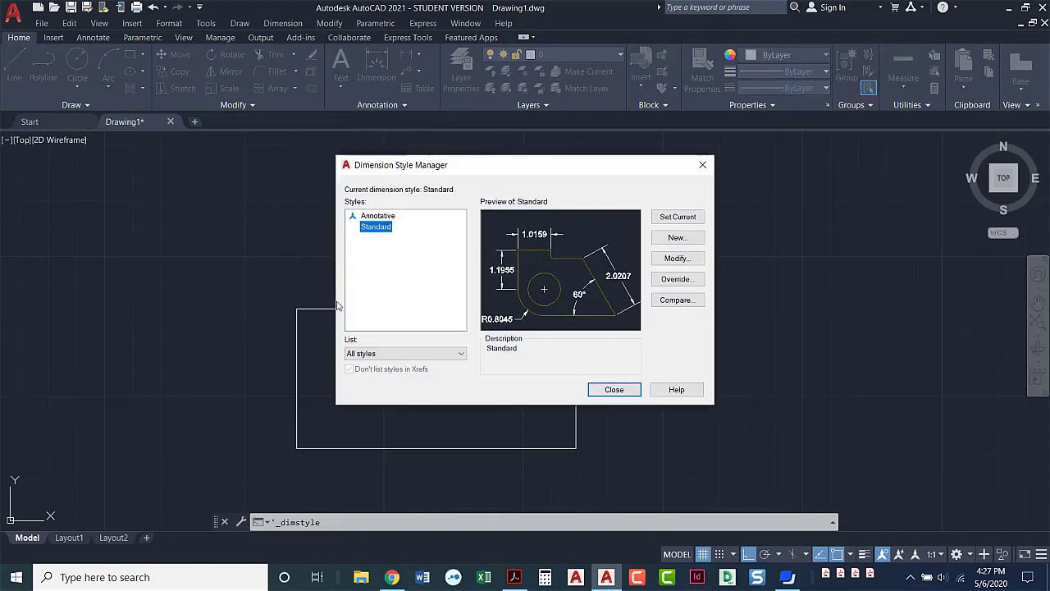
{"action": "left_click", "coordinate": [702, 165]}
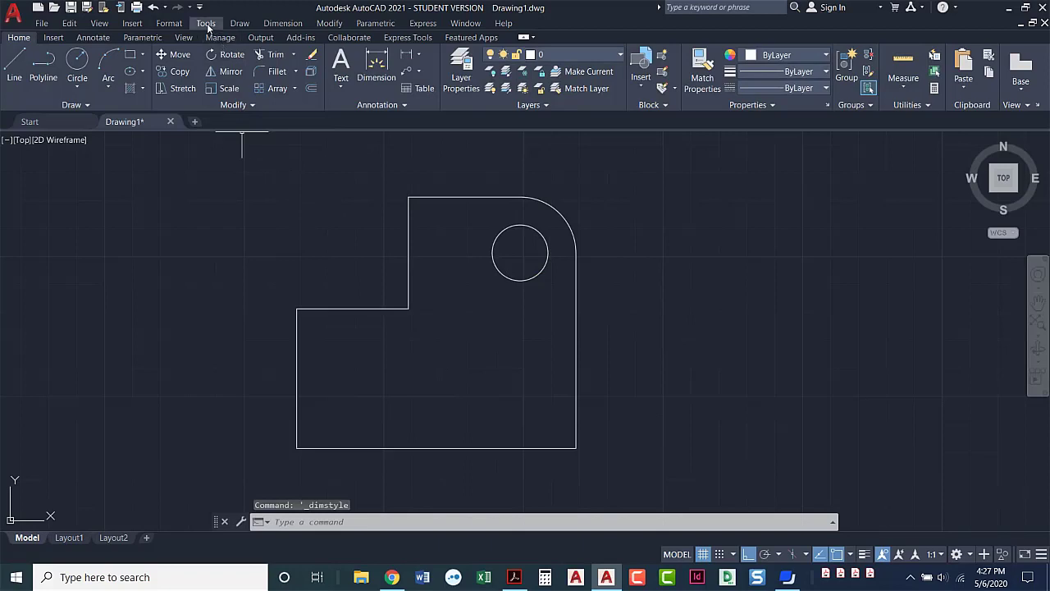
Step: Reopen and close the Dimension Style Manager from the Format menu, then show the Annotate tools
{"action": "left_click", "coordinate": [169, 23]}
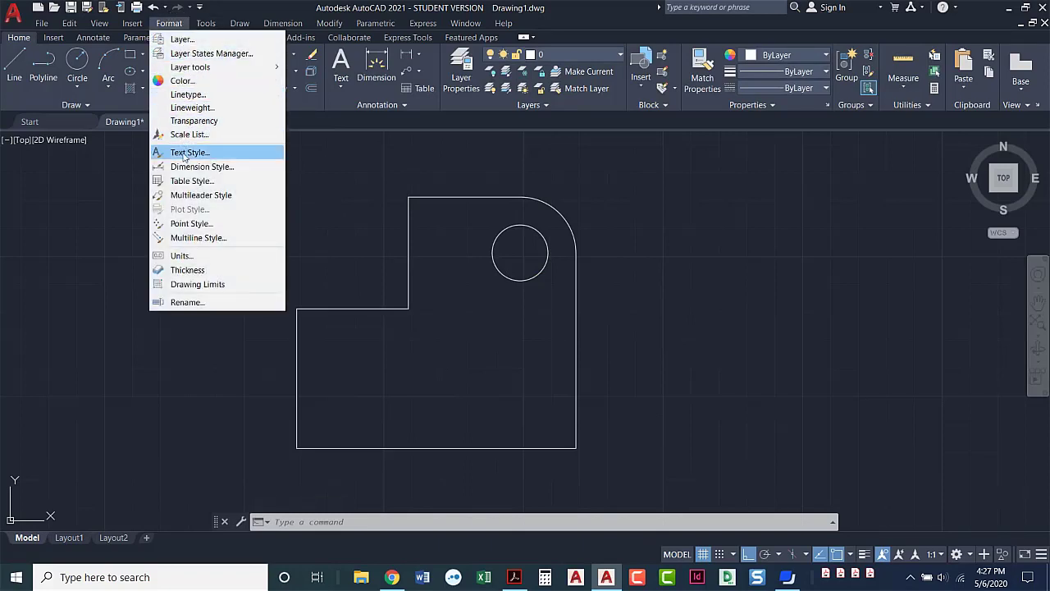
{"action": "left_click", "coordinate": [186, 171]}
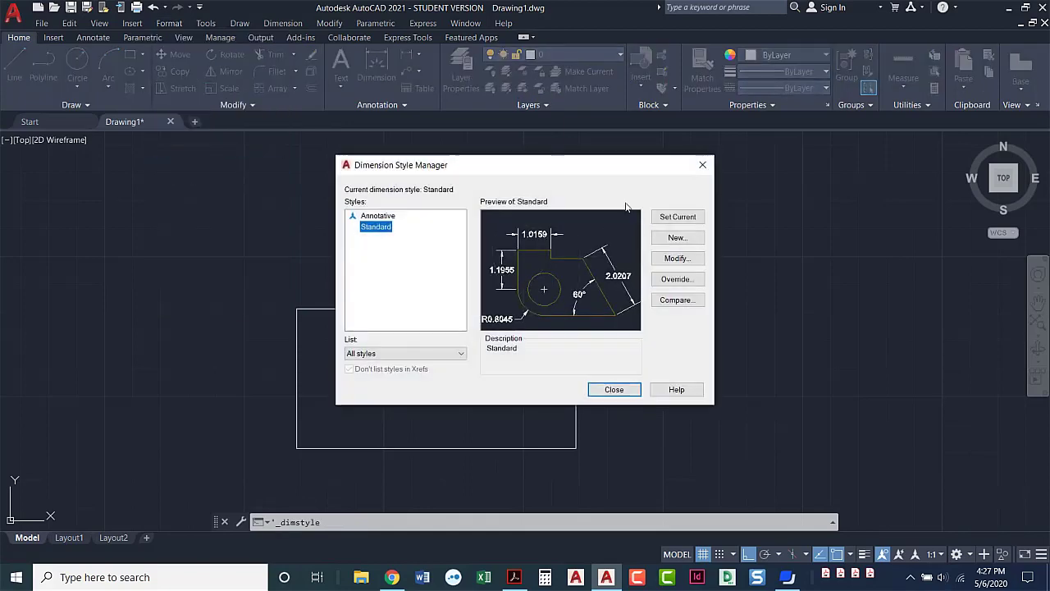
{"action": "left_click", "coordinate": [703, 171]}
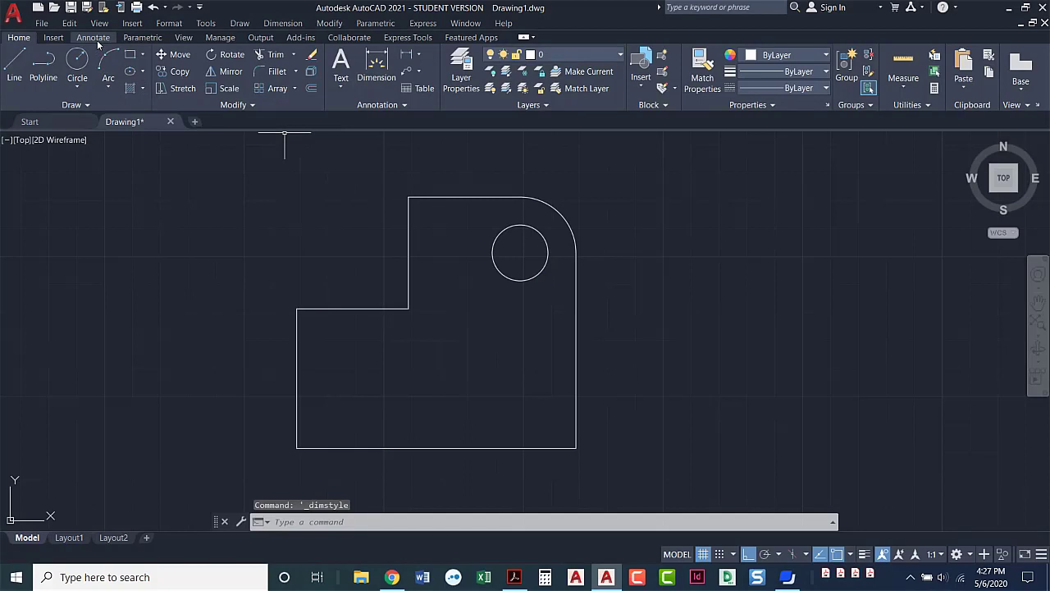
{"action": "left_click", "coordinate": [98, 42]}
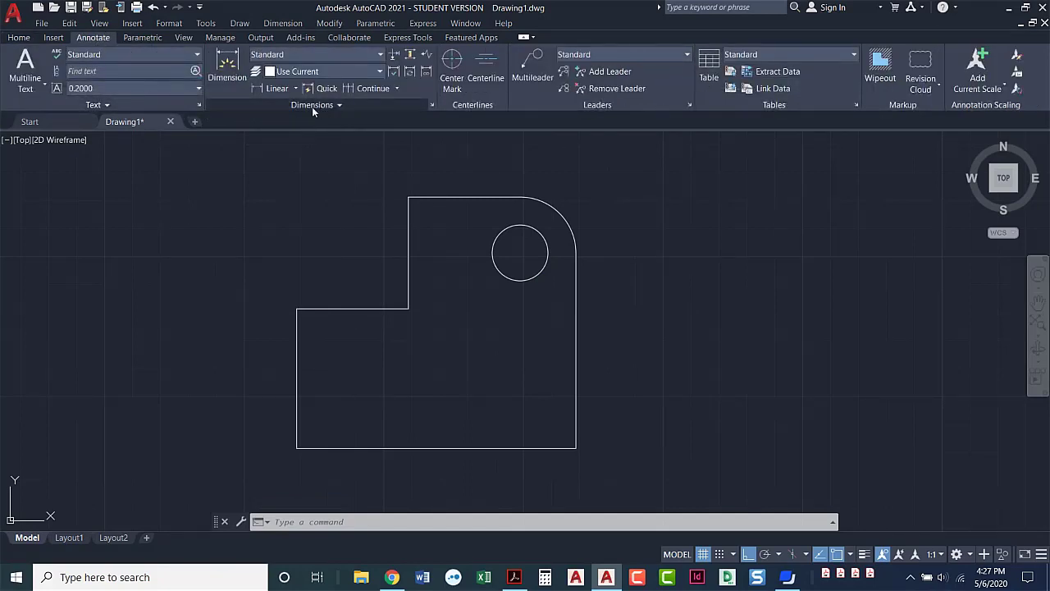
Step: Open the Dimension Style Manager from the Dimensions panel launcher, with Standard as the current style
{"action": "left_click", "coordinate": [433, 110]}
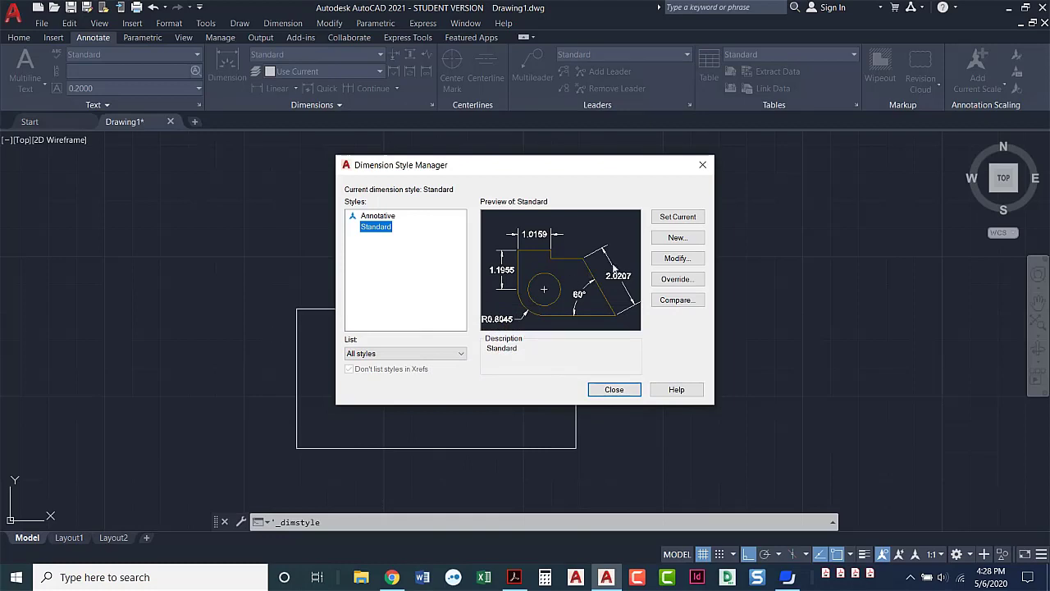
Step: Create a new dimension style 'ASME Y14.5 Small Radii' starting from Standard, and continue to its settings
{"action": "left_click", "coordinate": [685, 239]}
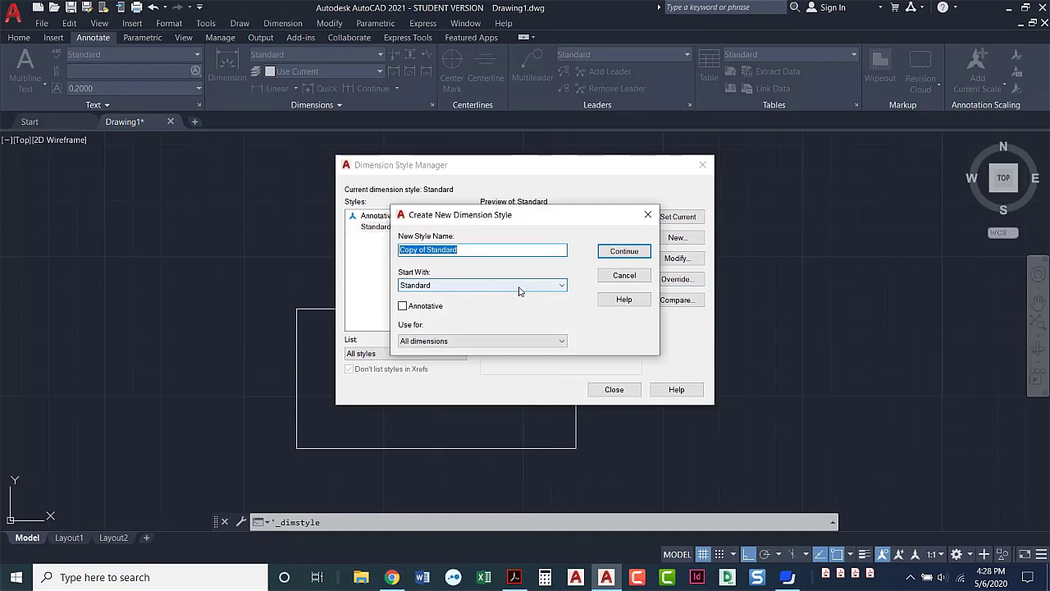
{"action": "left_click", "coordinate": [519, 287]}
{"action": "left_click", "coordinate": [518, 287]}
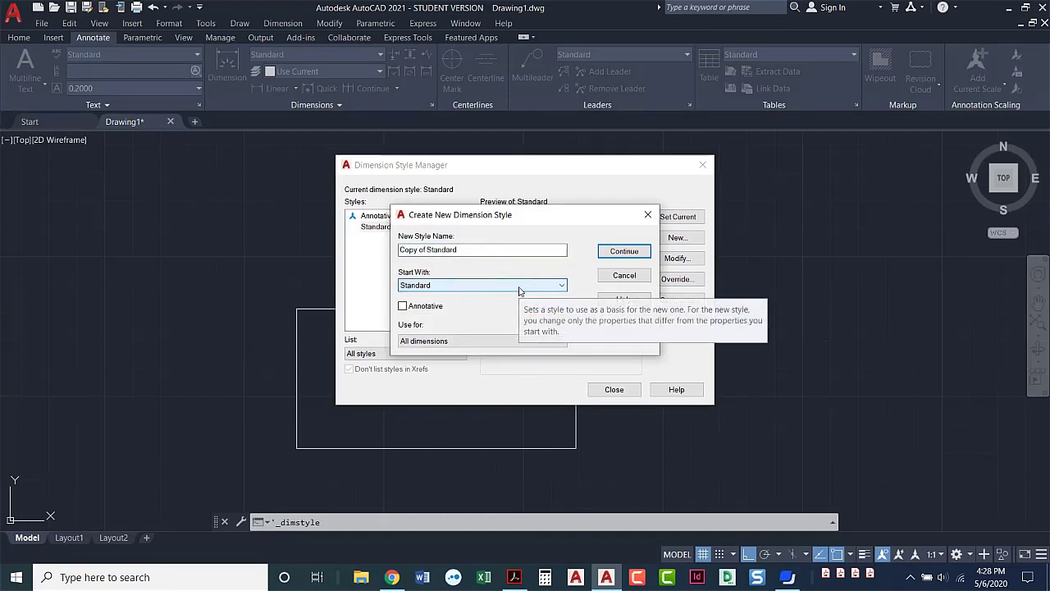
{"action": "left_click_drag", "start_coordinate": [495, 251], "coordinate": [330, 257]}
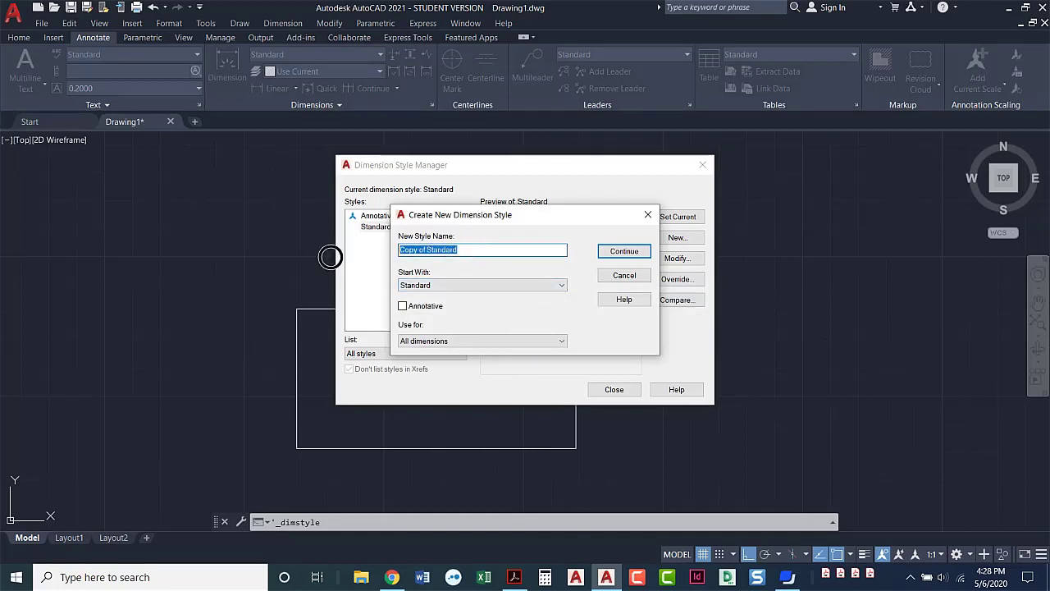
{"action": "type", "text": "AS"}
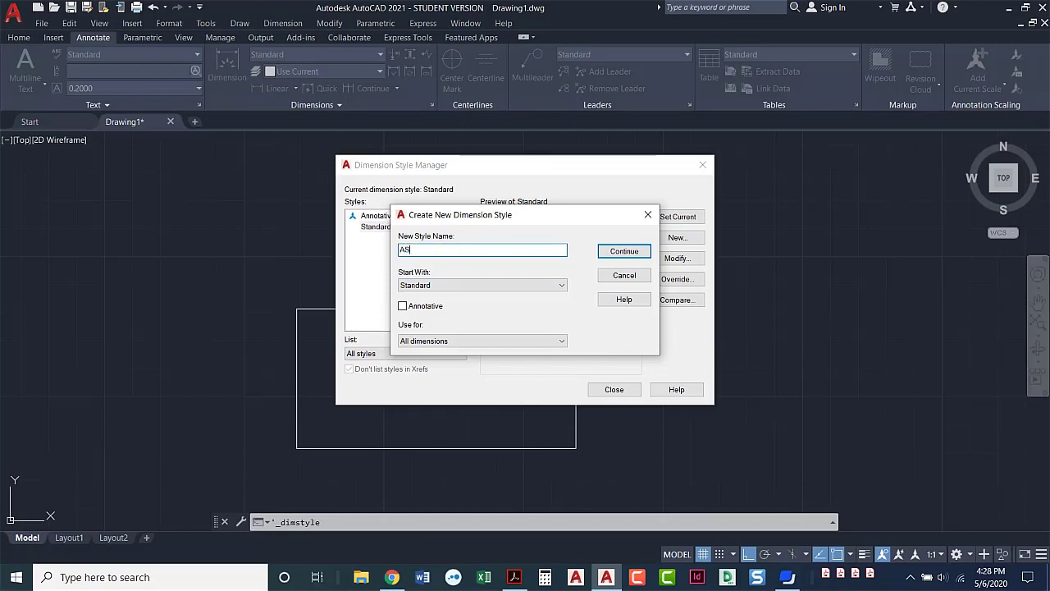
{"action": "type", "text": "ME Y14.5 Small Radii"}
{"action": "left_click", "coordinate": [607, 252]}
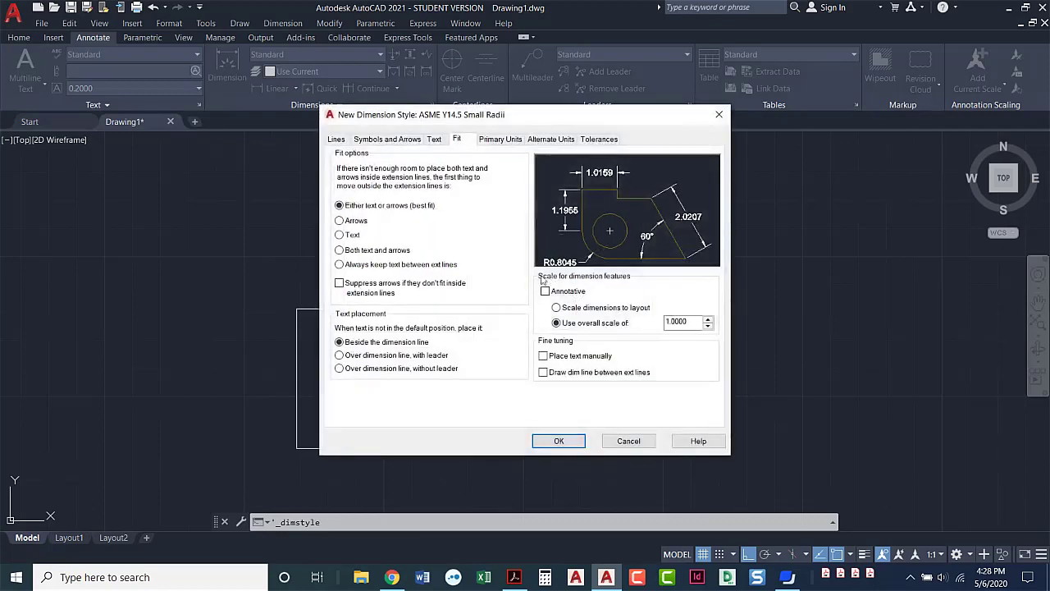
Step: Show the new style's Lines settings: baseline spacing 0.3800, extension 0.1800, origin offset 0.0625
{"action": "left_click", "coordinate": [338, 139]}
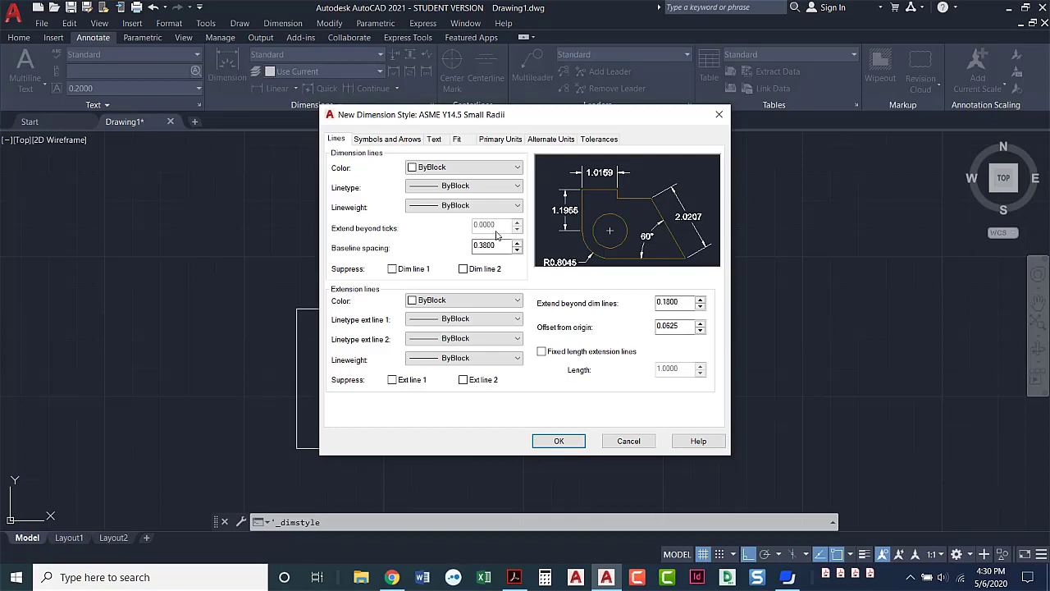
{"action": "left_click_drag", "start_coordinate": [497, 244], "coordinate": [439, 254]}
{"action": "left_click", "coordinate": [391, 269]}
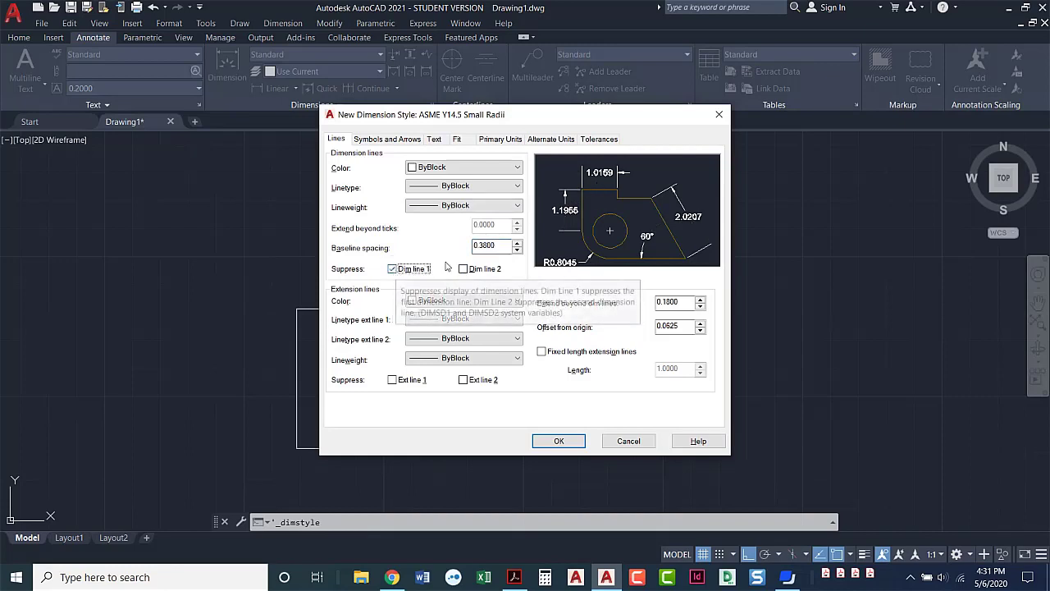
{"action": "left_click", "coordinate": [463, 270]}
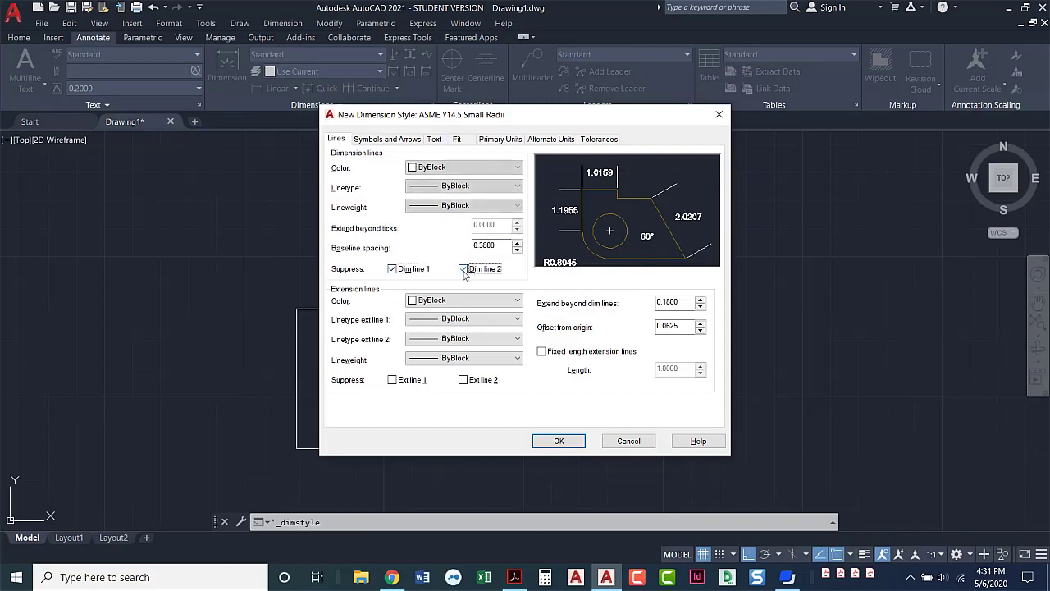
{"action": "left_click", "coordinate": [464, 270]}
{"action": "left_click", "coordinate": [463, 270]}
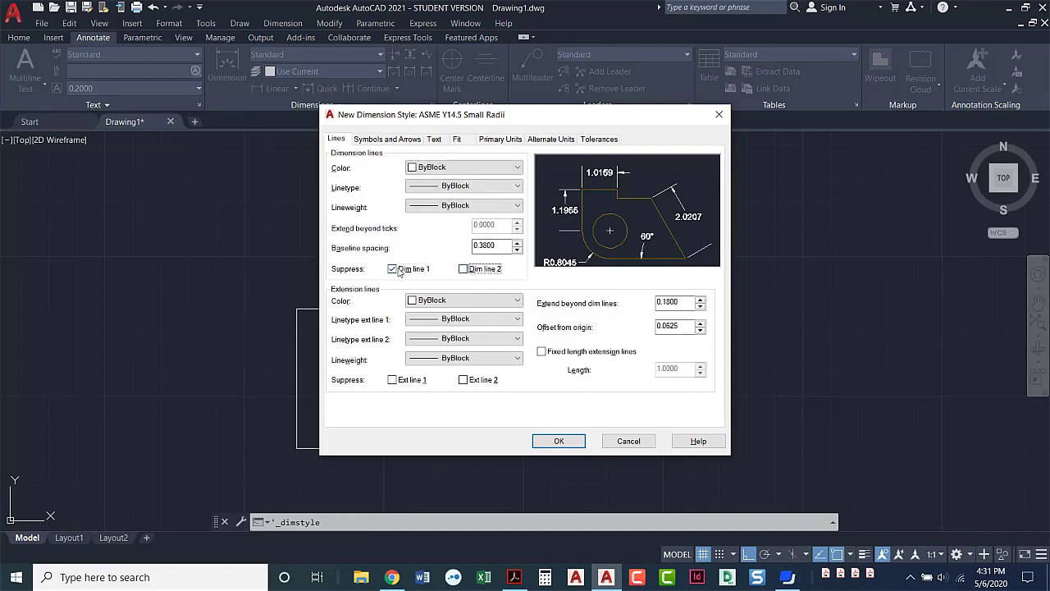
{"action": "left_click", "coordinate": [394, 269]}
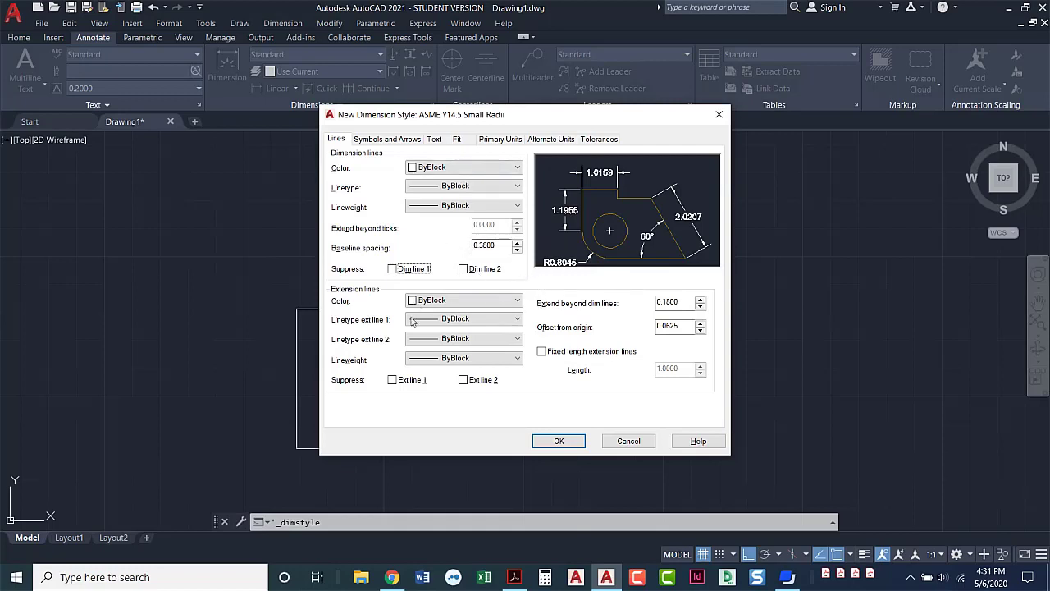
{"action": "left_click", "coordinate": [393, 380]}
{"action": "left_click", "coordinate": [462, 381]}
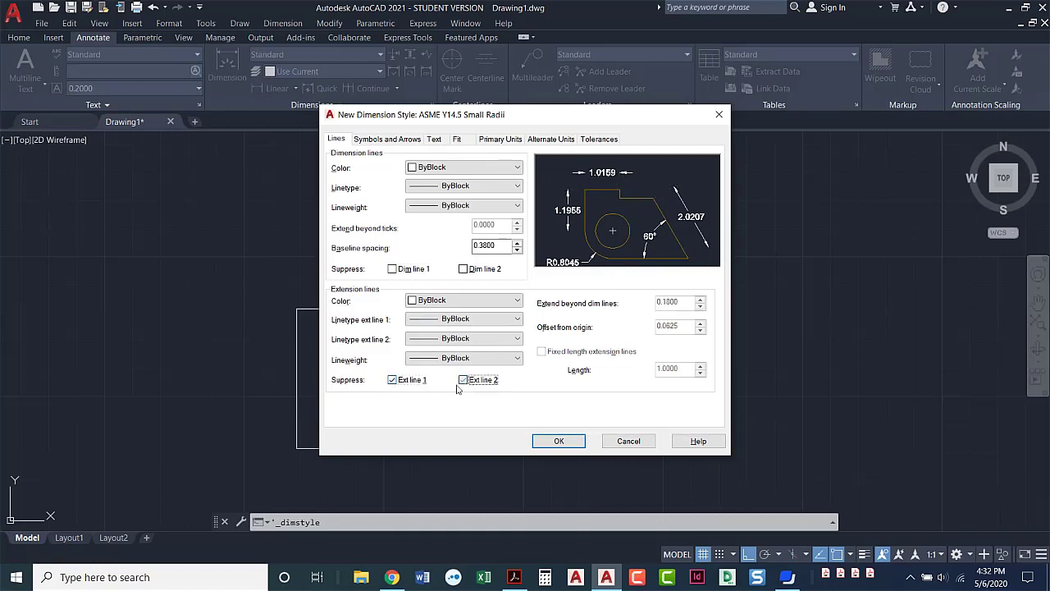
{"action": "left_click", "coordinate": [463, 380]}
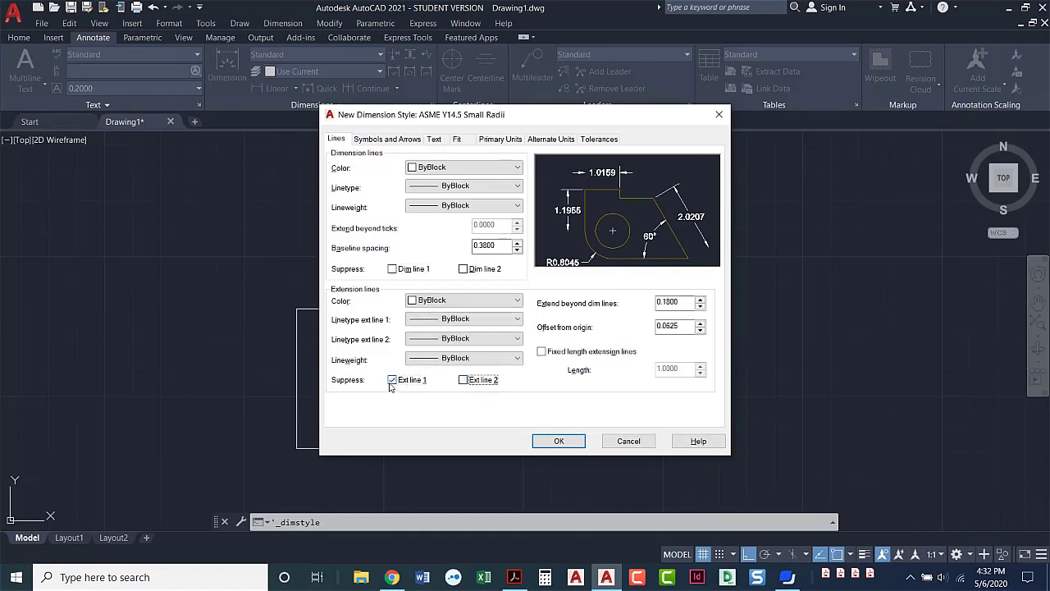
{"action": "left_click", "coordinate": [392, 381]}
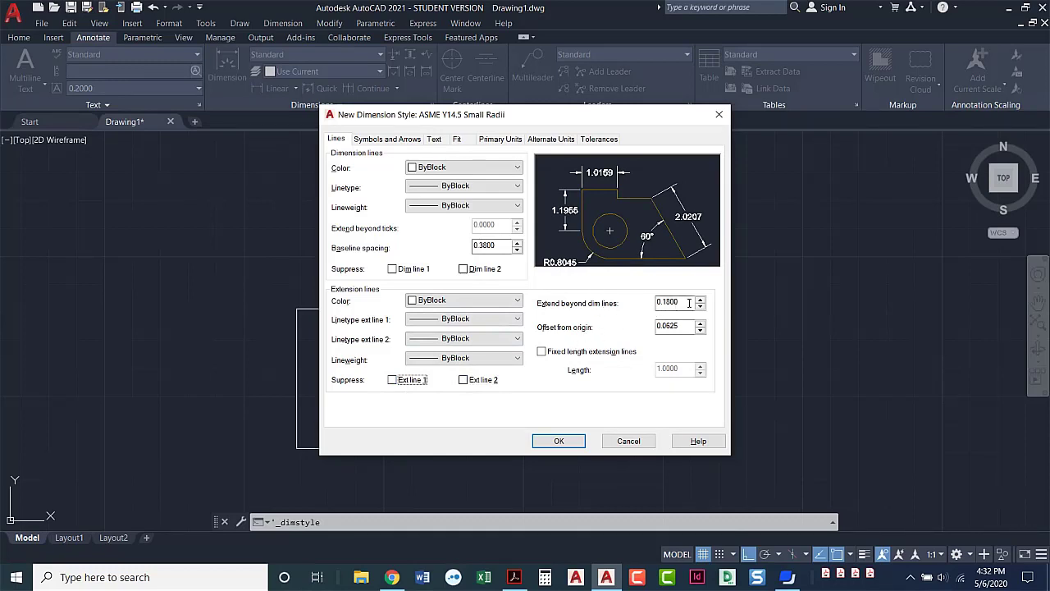
Step: Set Extend beyond dim lines to 0.1250, leaving Offset from origin at 0.0625
{"action": "left_click_drag", "start_coordinate": [689, 302], "coordinate": [628, 301]}
{"action": "type", "text": ".125"}
{"action": "key", "text": "Tab"}
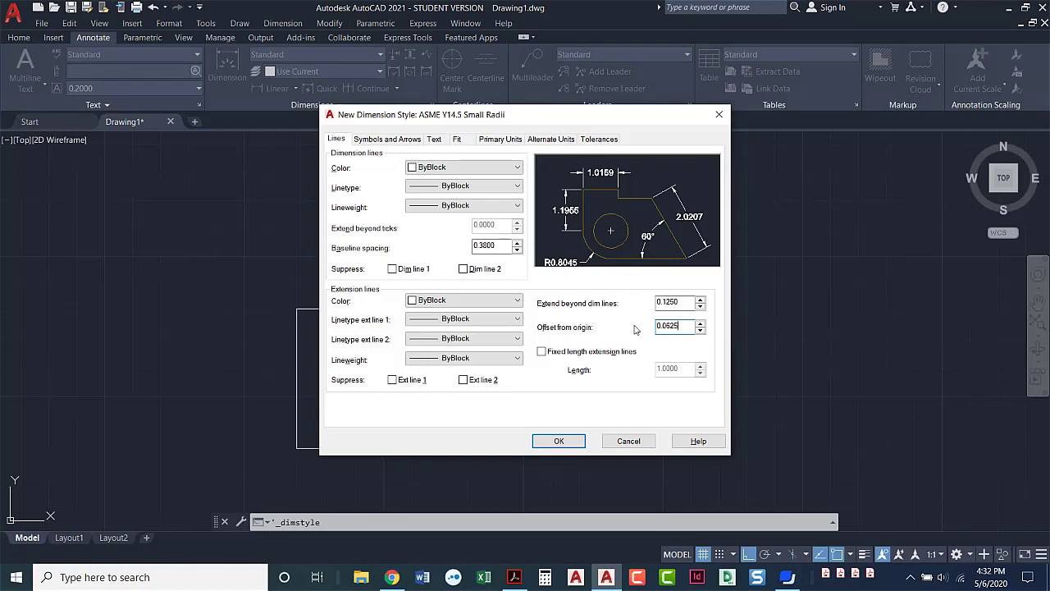
{"action": "double_click", "coordinate": [678, 326]}
Step: Change both arrowheads from an interim Architectural tick to Closed filled
{"action": "left_click", "coordinate": [681, 302]}
{"action": "left_click", "coordinate": [385, 141]}
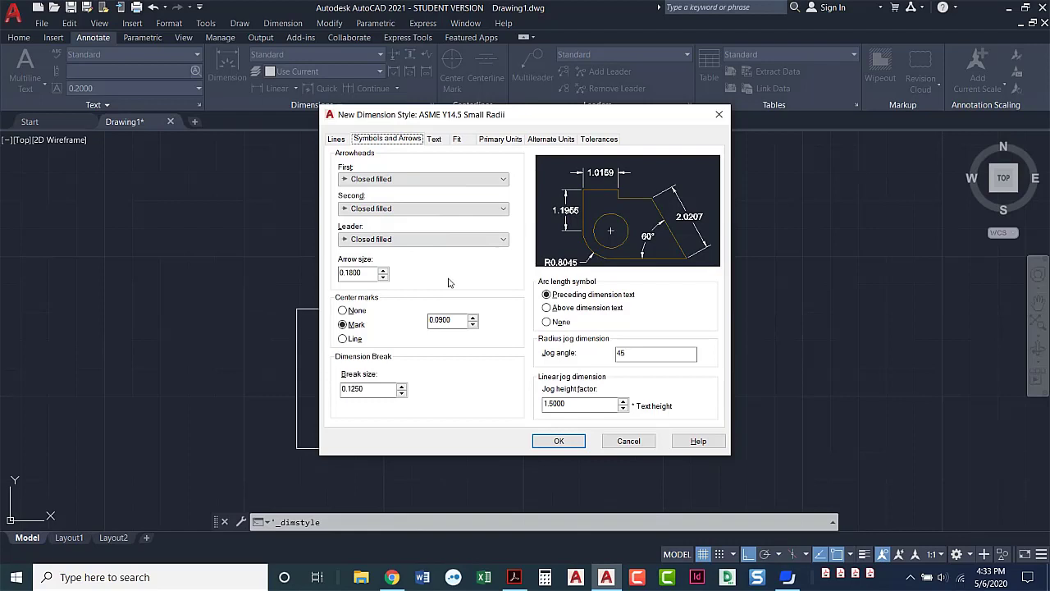
{"action": "left_click", "coordinate": [503, 182]}
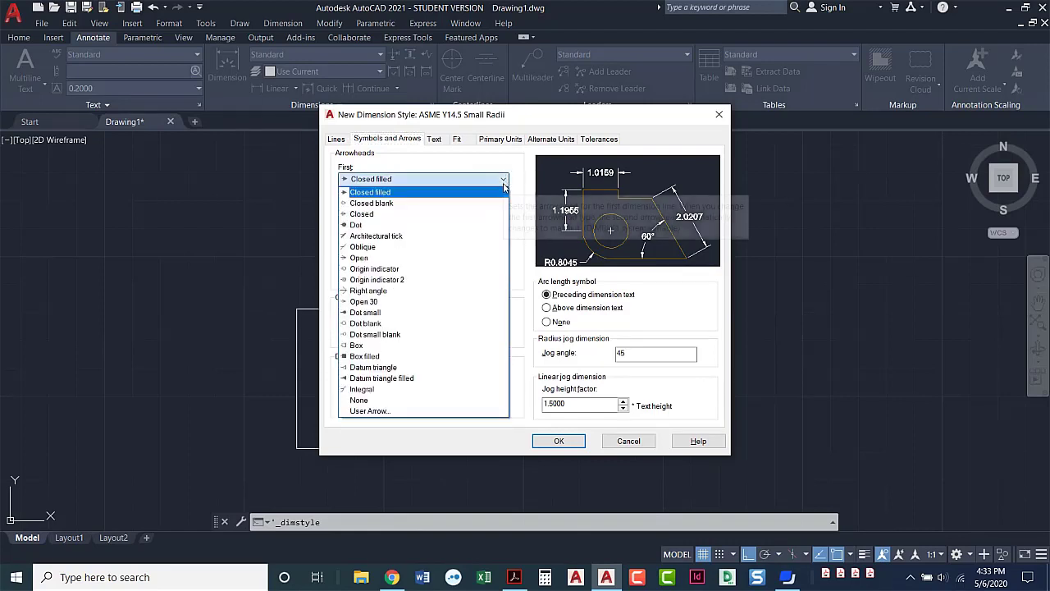
{"action": "left_click", "coordinate": [415, 236]}
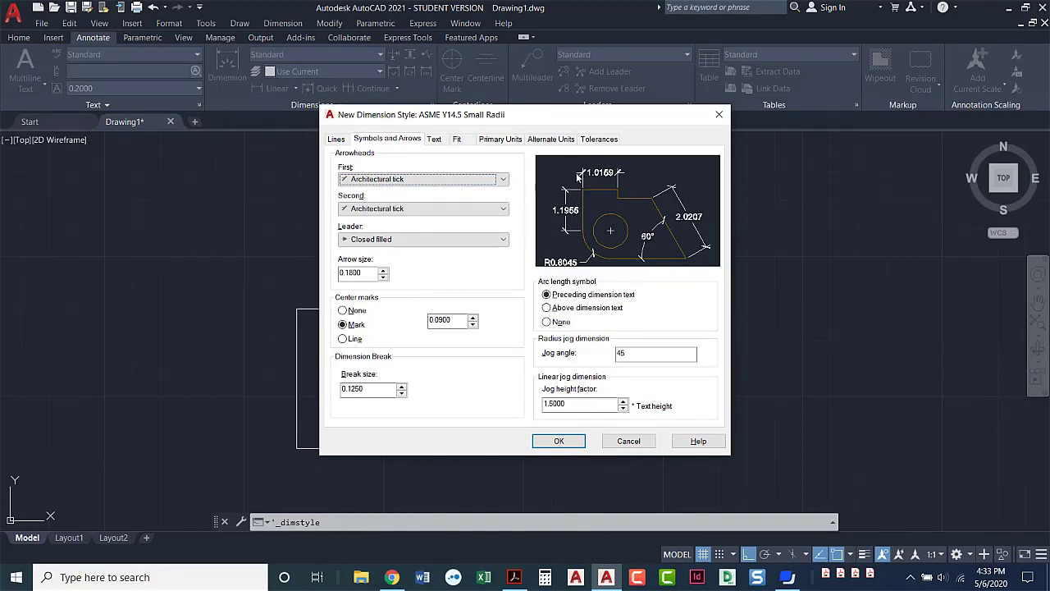
{"action": "left_click", "coordinate": [333, 139]}
{"action": "double_click", "coordinate": [492, 225]}
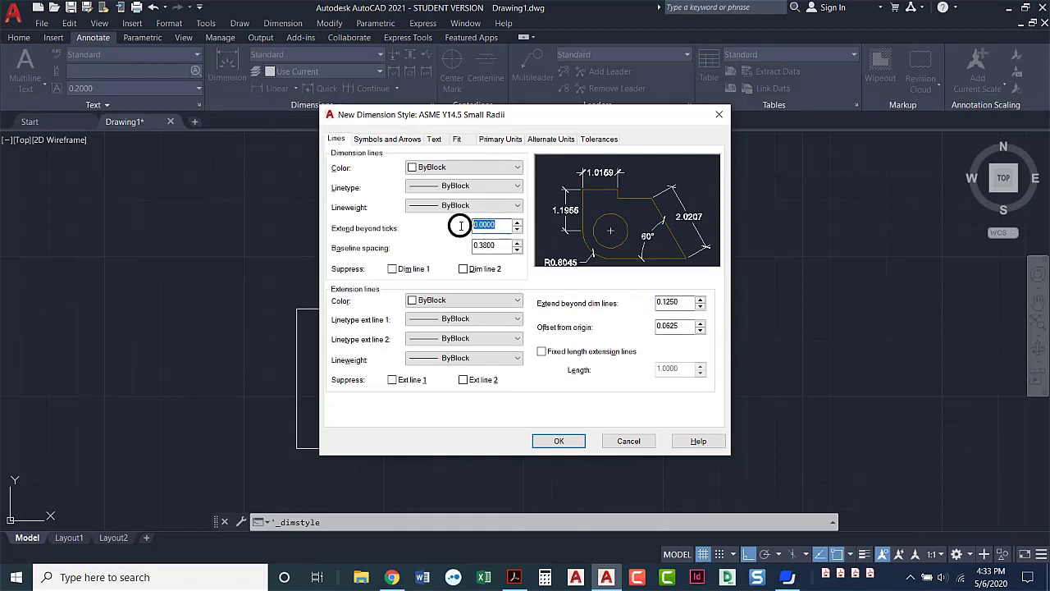
{"action": "left_click", "coordinate": [393, 141]}
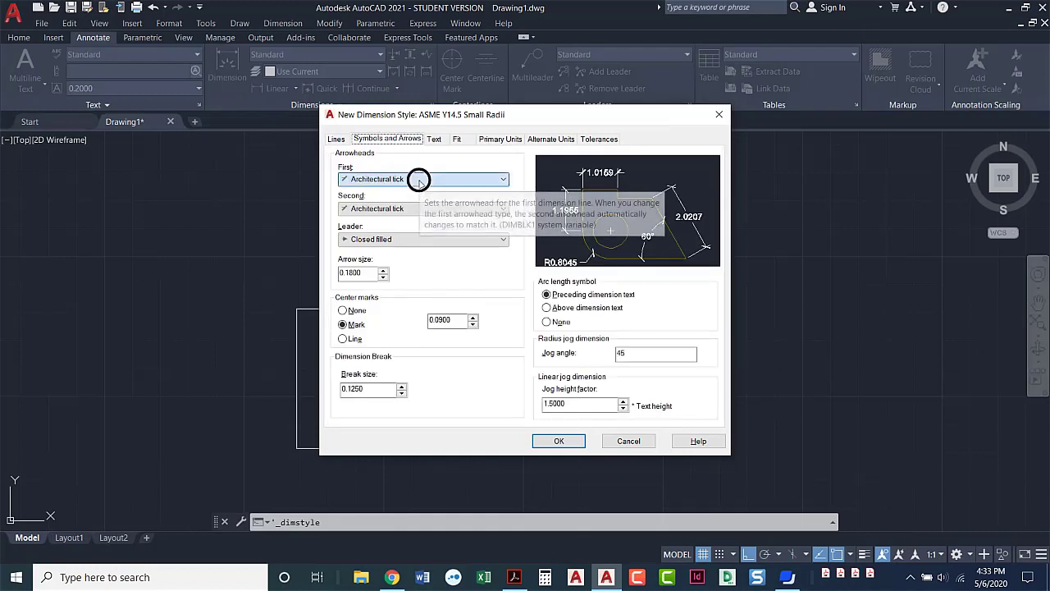
{"action": "left_click", "coordinate": [420, 179]}
{"action": "left_click", "coordinate": [421, 191]}
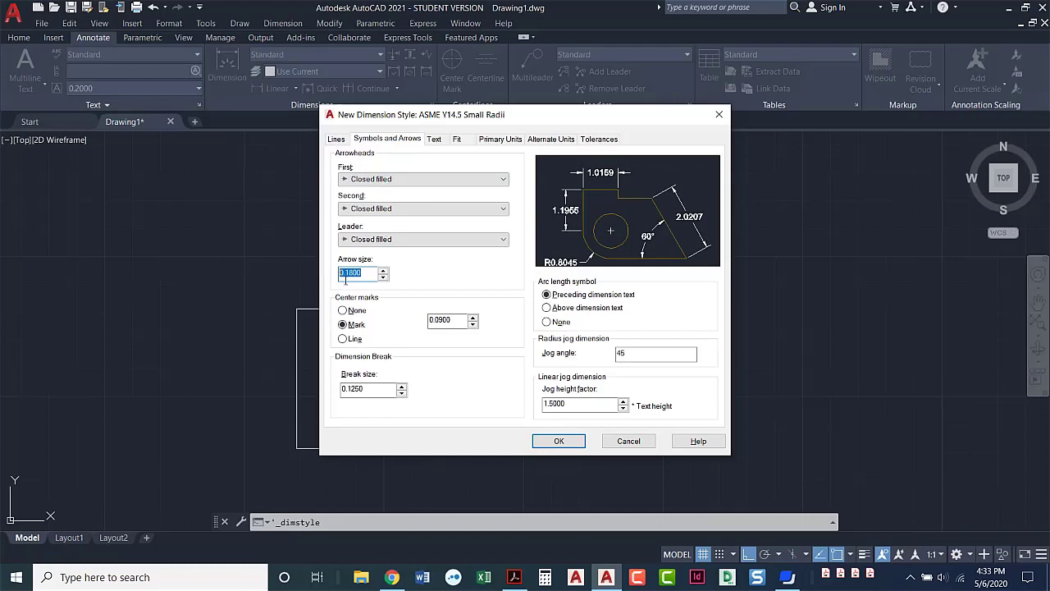
Step: Set arrow size to 0.1250 and switch center marks to Line at 0.0900
{"action": "type", "text": "125"}
{"action": "left_click", "coordinate": [343, 339]}
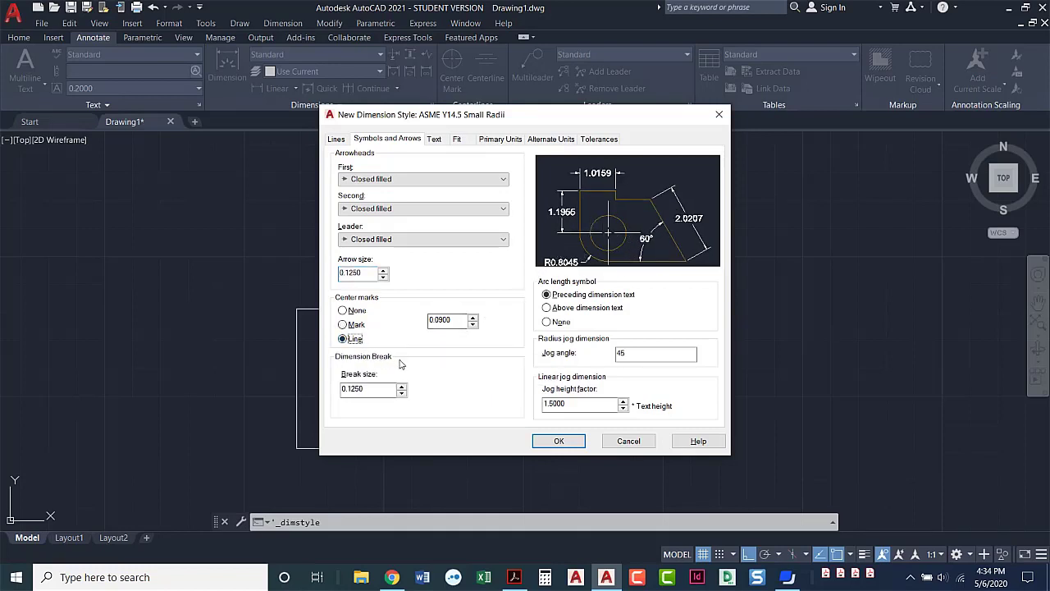
{"action": "left_click_drag", "start_coordinate": [392, 389], "coordinate": [283, 388]}
{"action": "double_click", "coordinate": [351, 272]}
Step: Show the Text settings and keep Standard as the dimension text style
{"action": "left_click", "coordinate": [434, 140]}
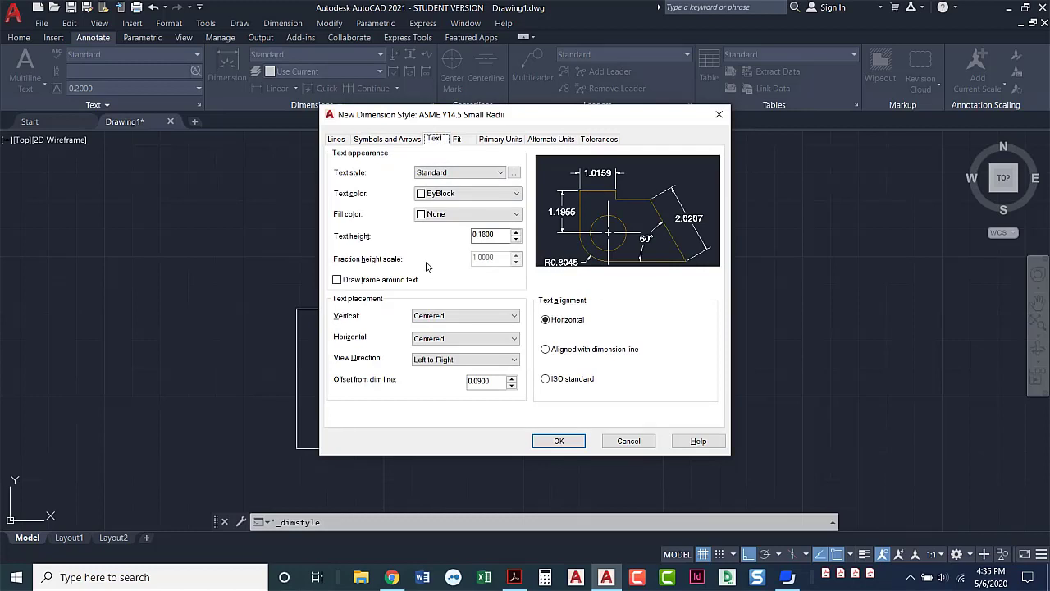
{"action": "left_click", "coordinate": [498, 173]}
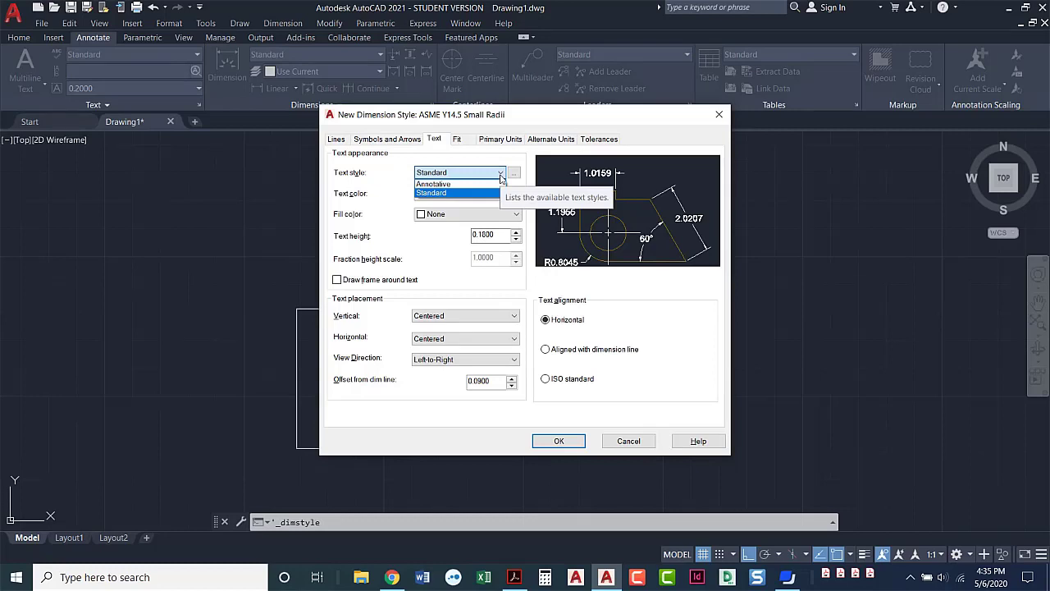
{"action": "left_click", "coordinate": [498, 163]}
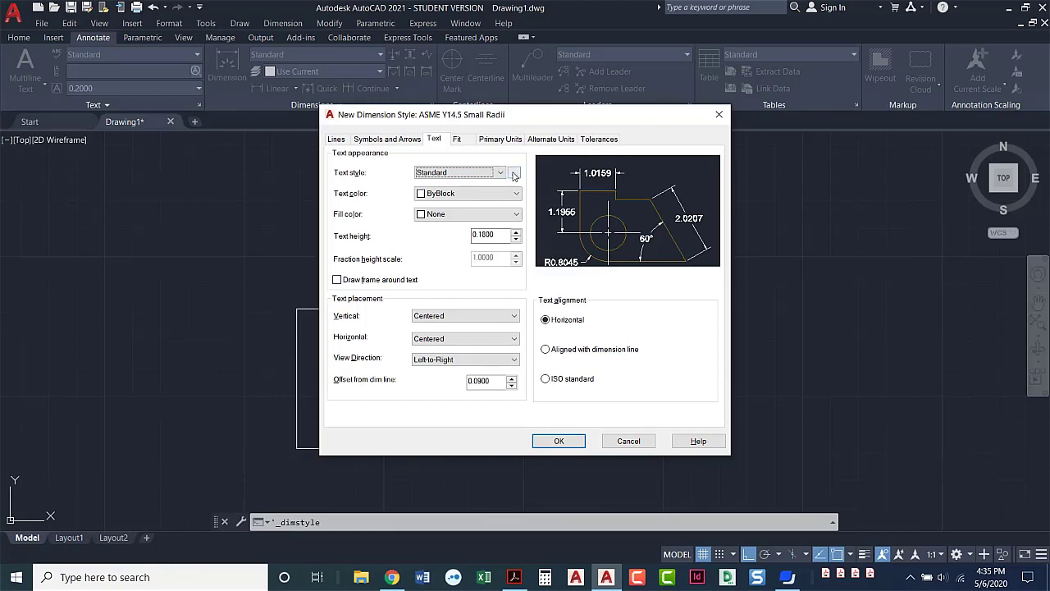
{"action": "left_click", "coordinate": [513, 172]}
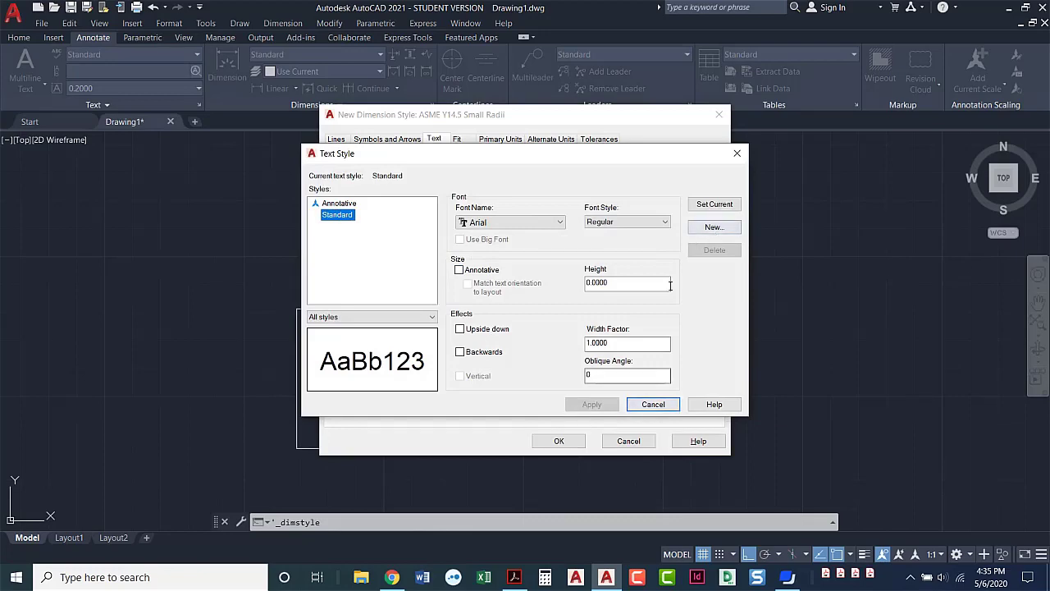
{"action": "left_click", "coordinate": [647, 405]}
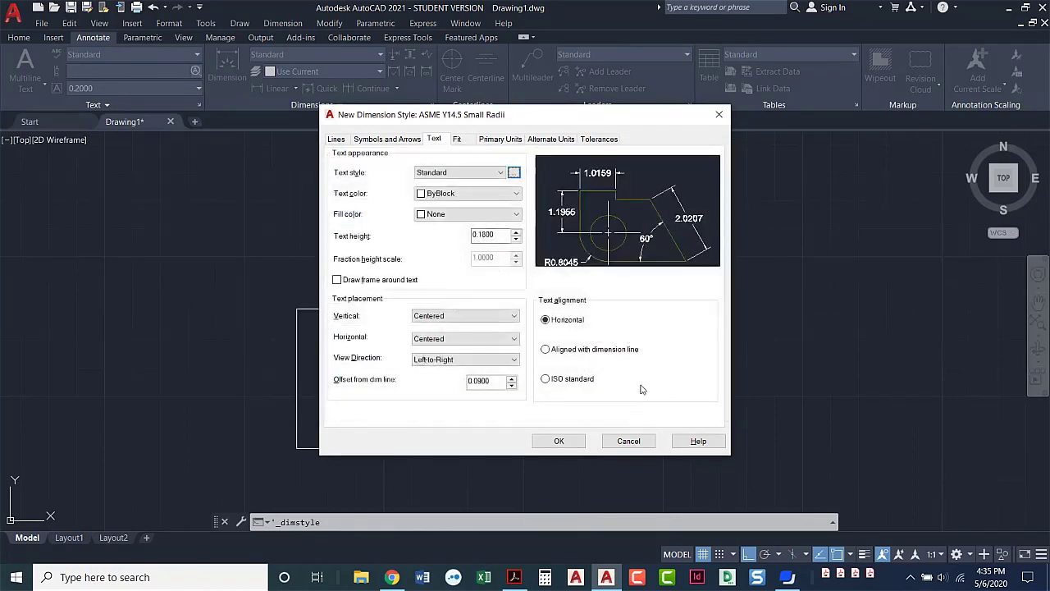
{"action": "left_click", "coordinate": [513, 174]}
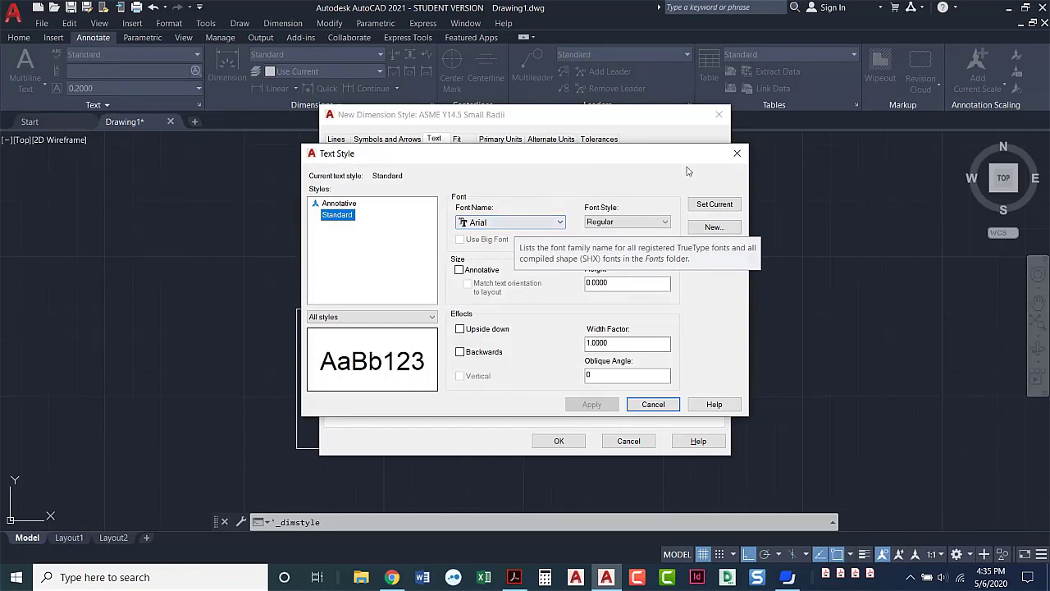
{"action": "left_click", "coordinate": [737, 155]}
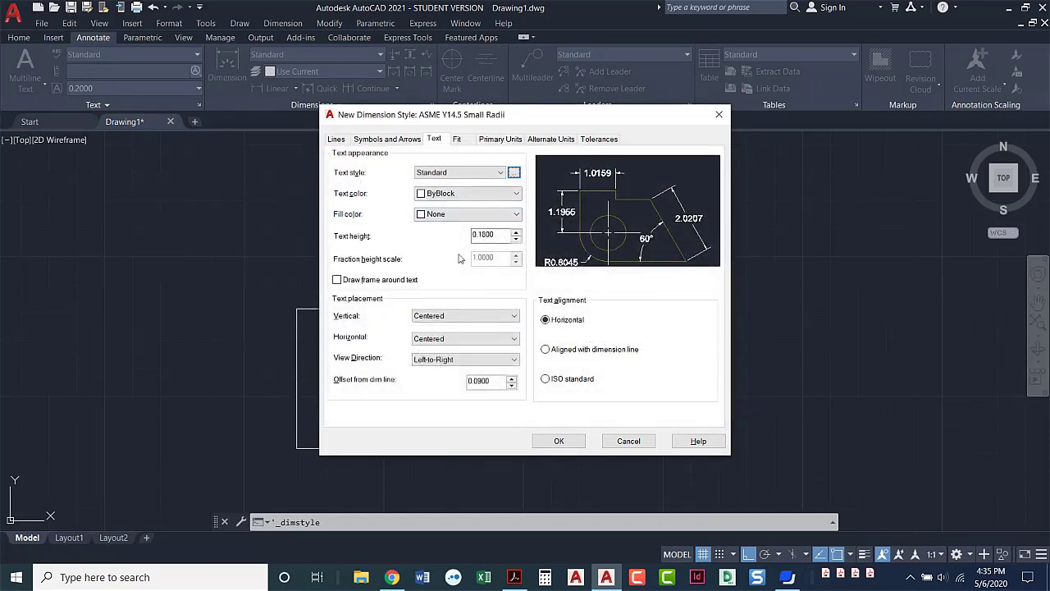
Step: Change text height from 0.1800 to 0.1250, leaving Draw frame around text off
{"action": "left_click_drag", "start_coordinate": [504, 235], "coordinate": [462, 237]}
{"action": "type", "text": "125"}
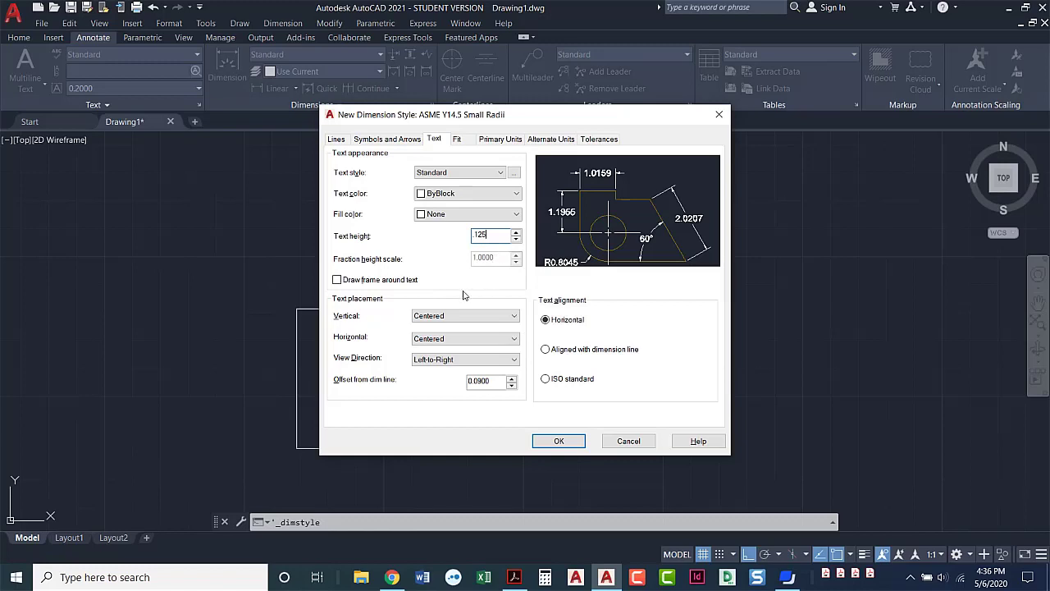
{"action": "left_click", "coordinate": [338, 279]}
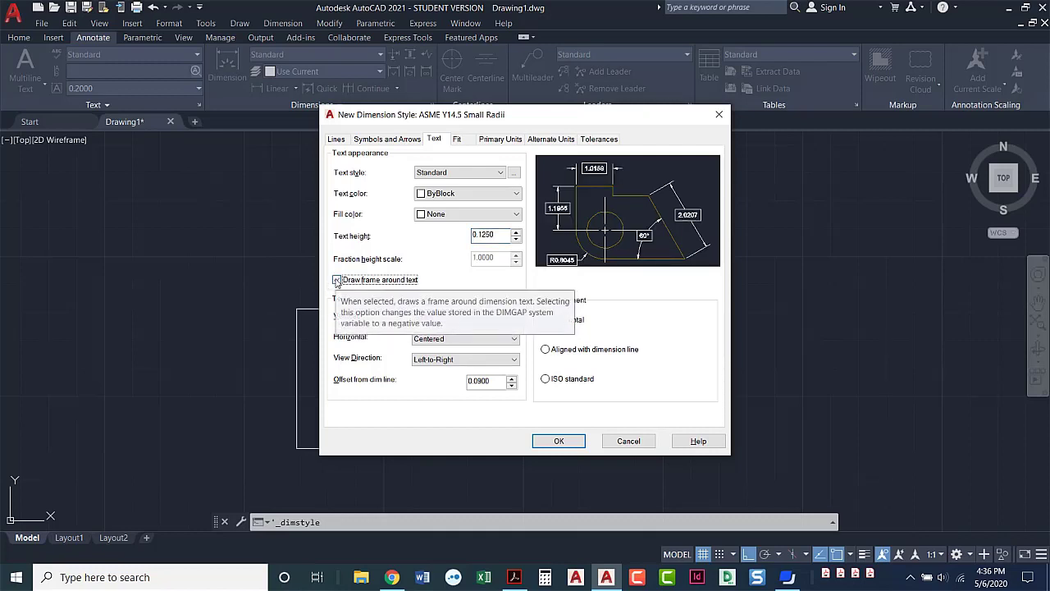
{"action": "left_click", "coordinate": [338, 281]}
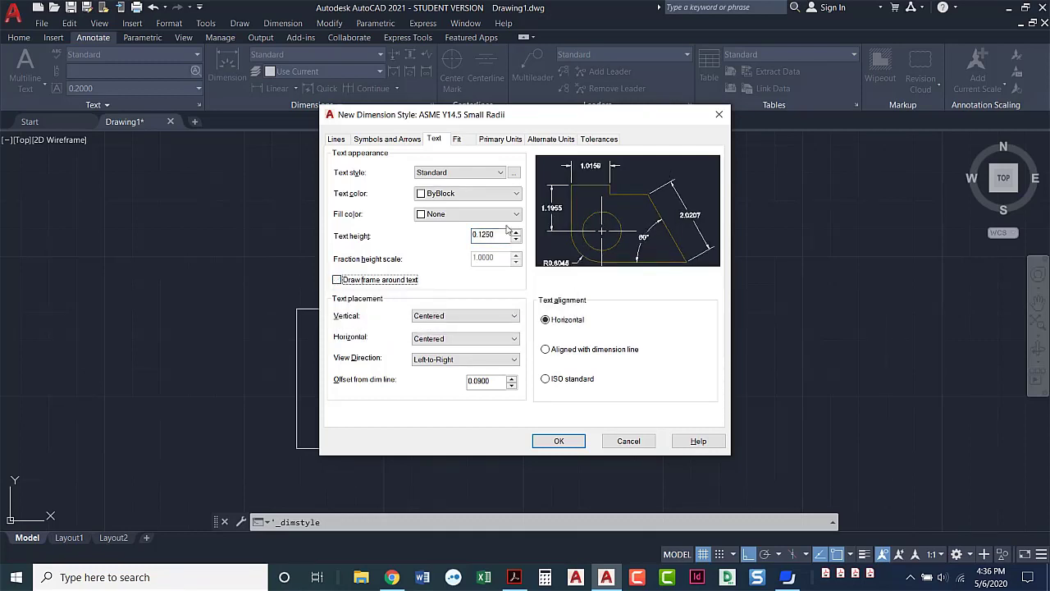
{"action": "left_click", "coordinate": [485, 319]}
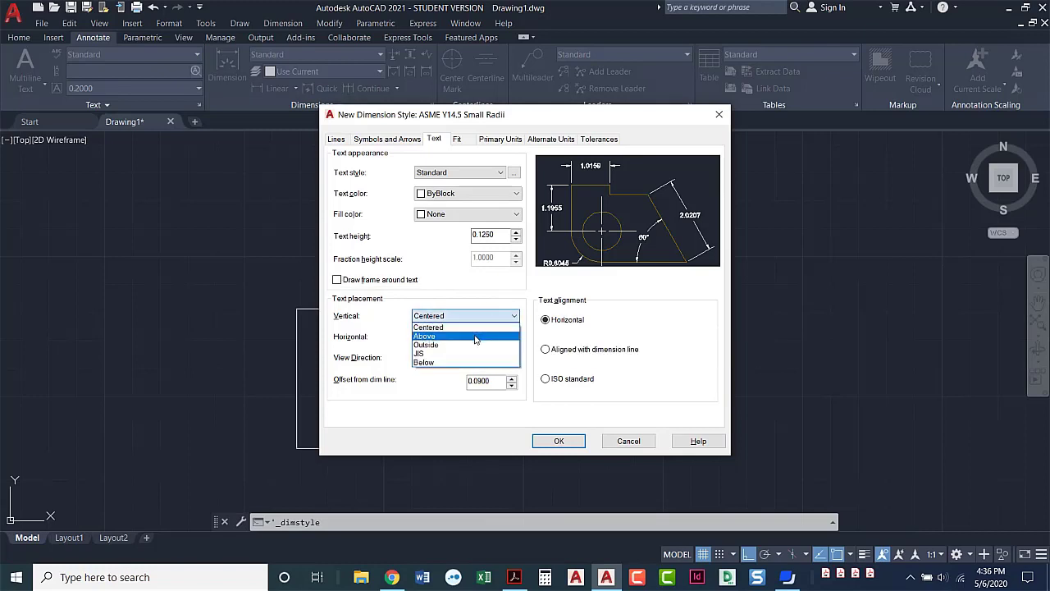
{"action": "left_click", "coordinate": [475, 336]}
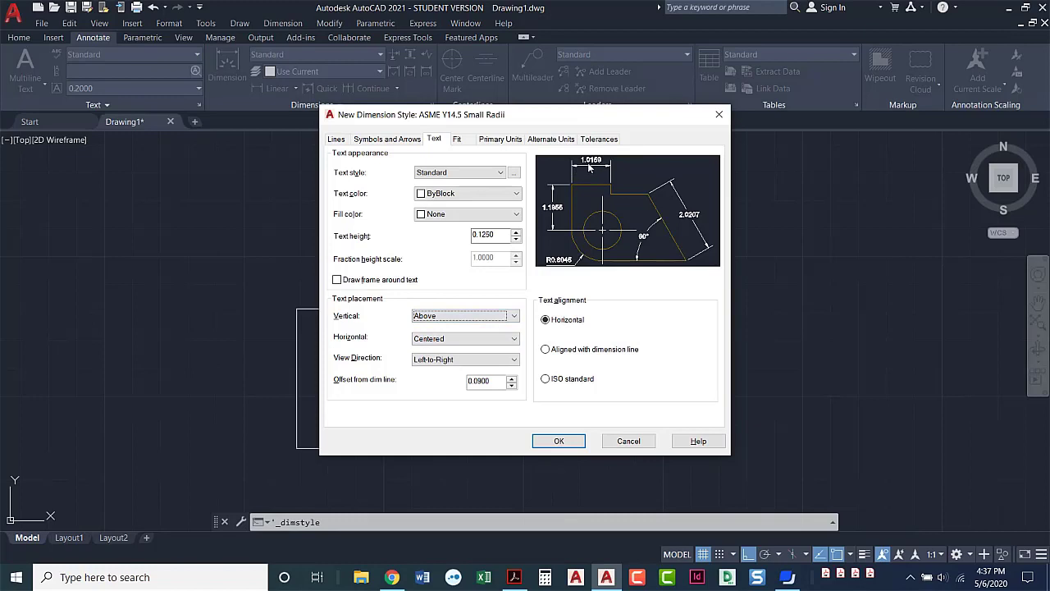
{"action": "left_click", "coordinate": [489, 319]}
{"action": "left_click", "coordinate": [483, 328]}
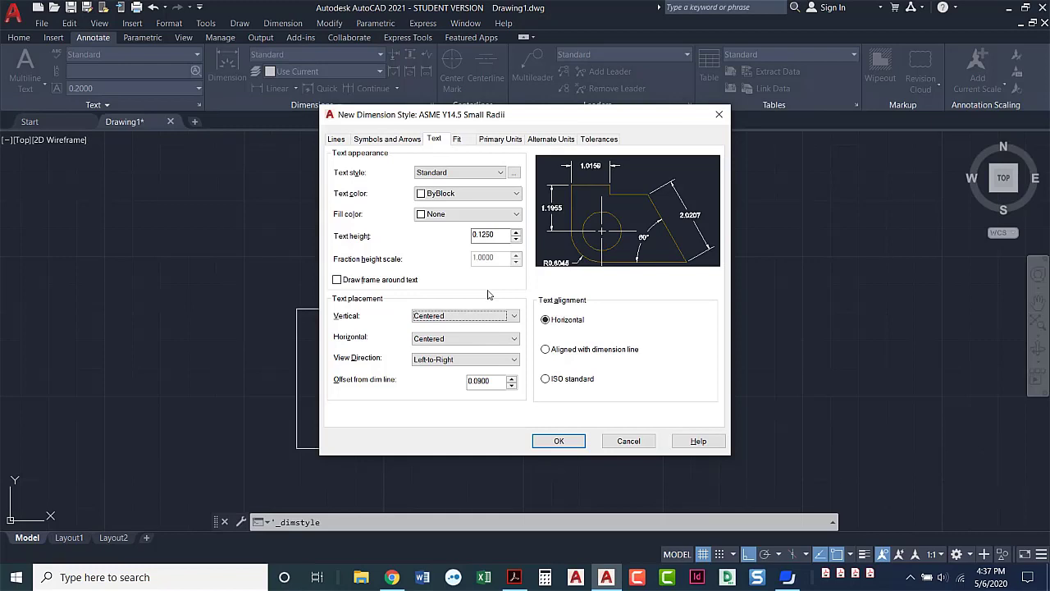
{"action": "left_click_drag", "start_coordinate": [492, 381], "coordinate": [464, 385]}
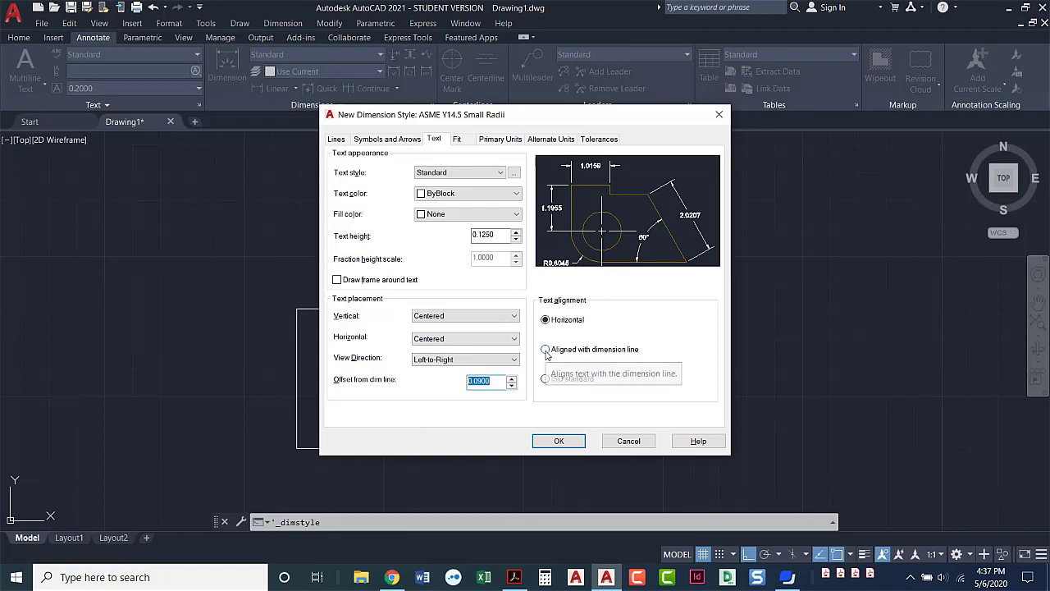
{"action": "left_click", "coordinate": [546, 351]}
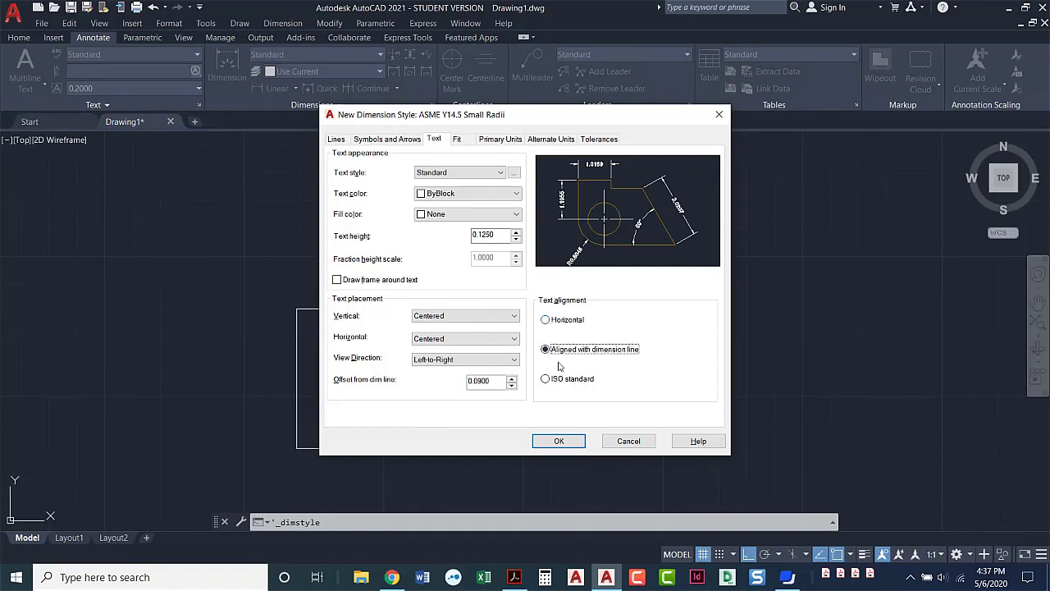
{"action": "left_click", "coordinate": [546, 321]}
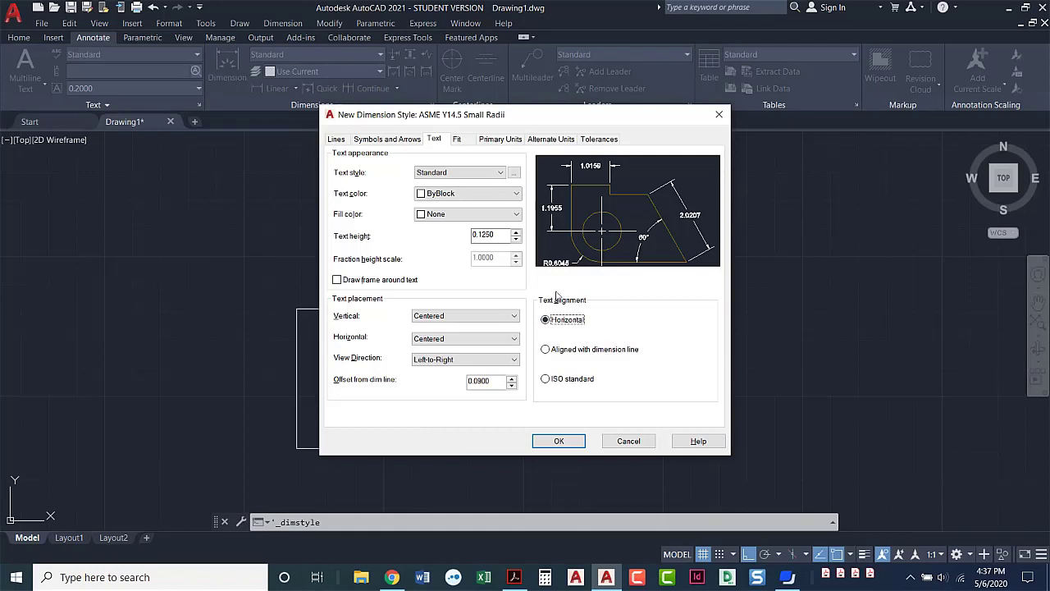
{"action": "double_click", "coordinate": [495, 235]}
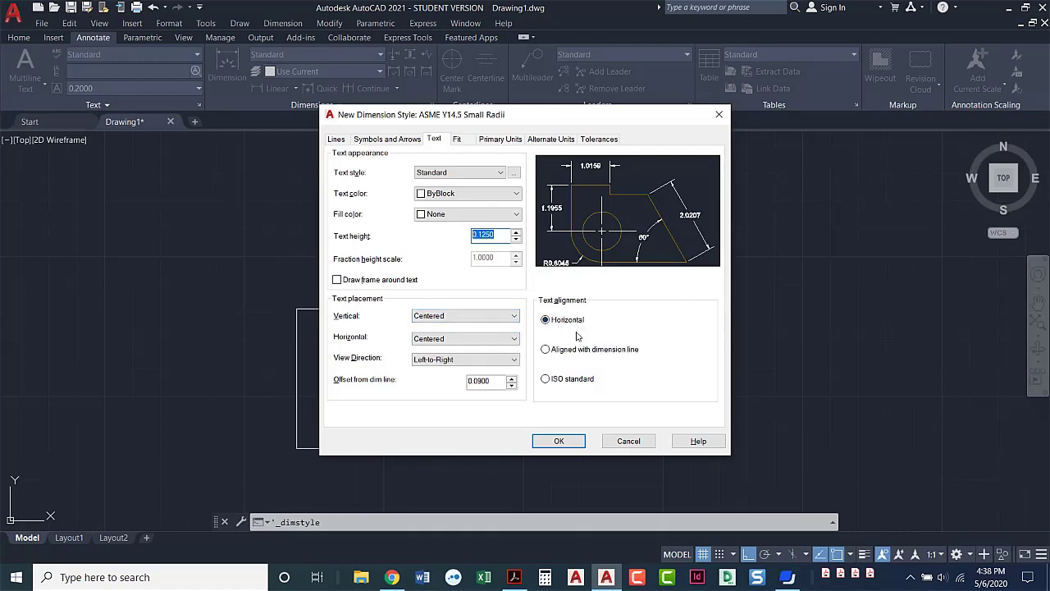
Step: Show the Fit settings: best fit, text beside the dimension line, overall scale 1.0000
{"action": "left_click", "coordinate": [458, 141]}
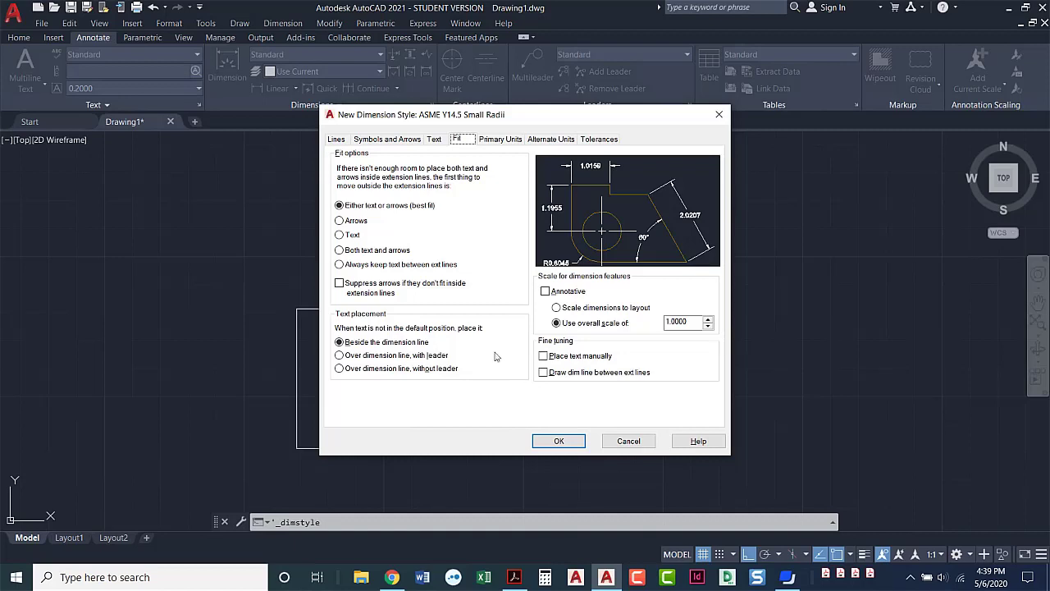
Step: Keep Decimal primary units, set linear precision to 0.00, and suppress leading zeros
{"action": "left_click", "coordinate": [493, 140]}
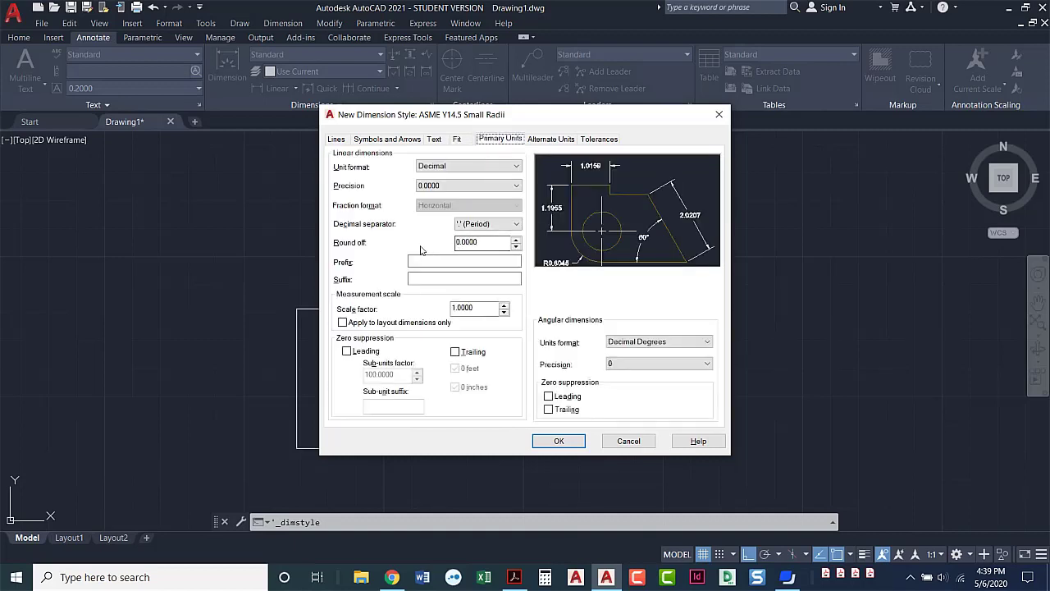
{"action": "left_click", "coordinate": [469, 167]}
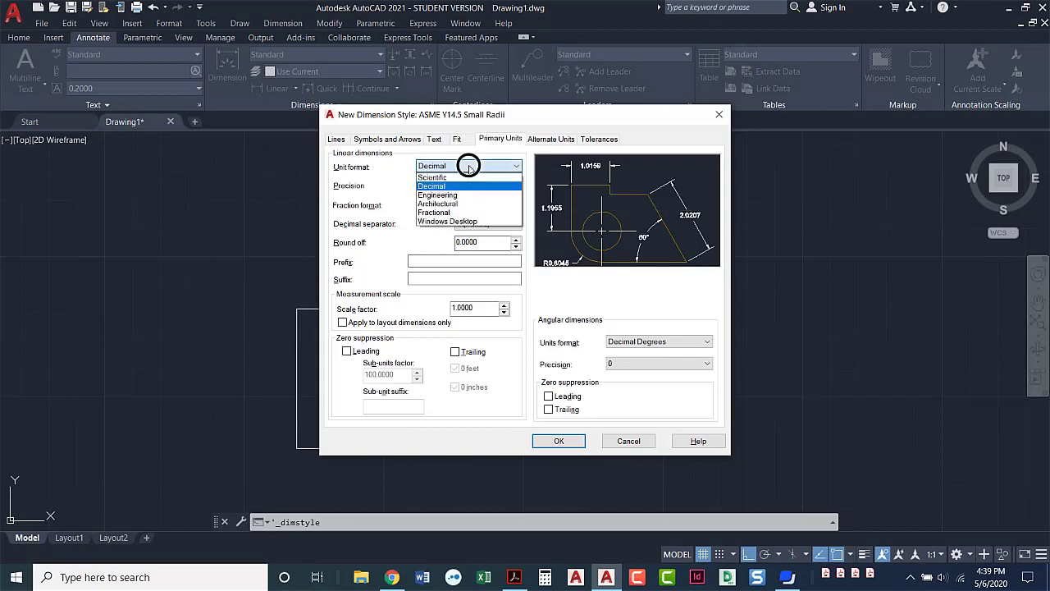
{"action": "left_click", "coordinate": [470, 167]}
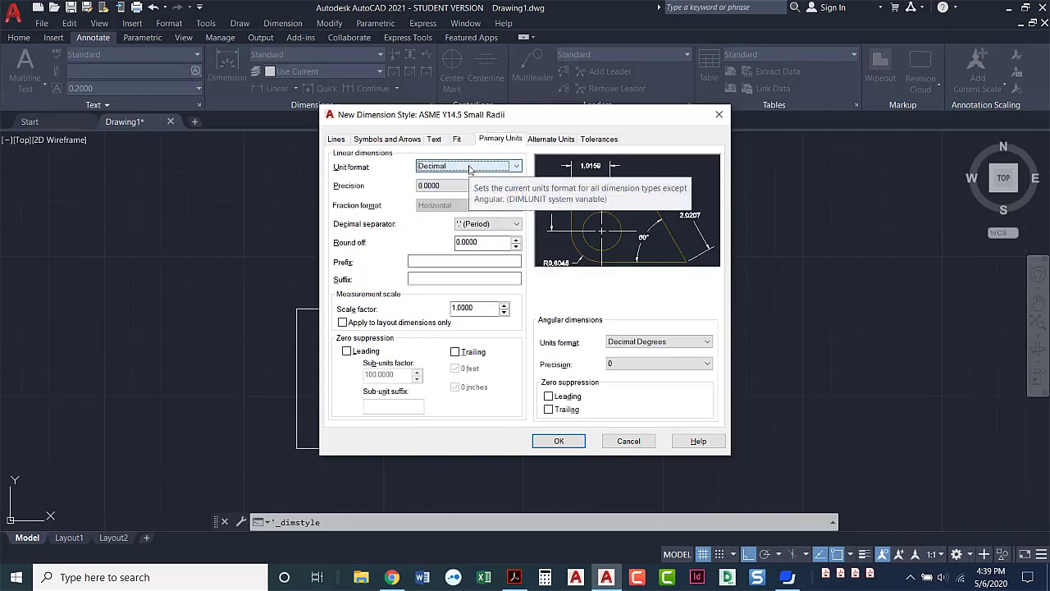
{"action": "left_click", "coordinate": [475, 167]}
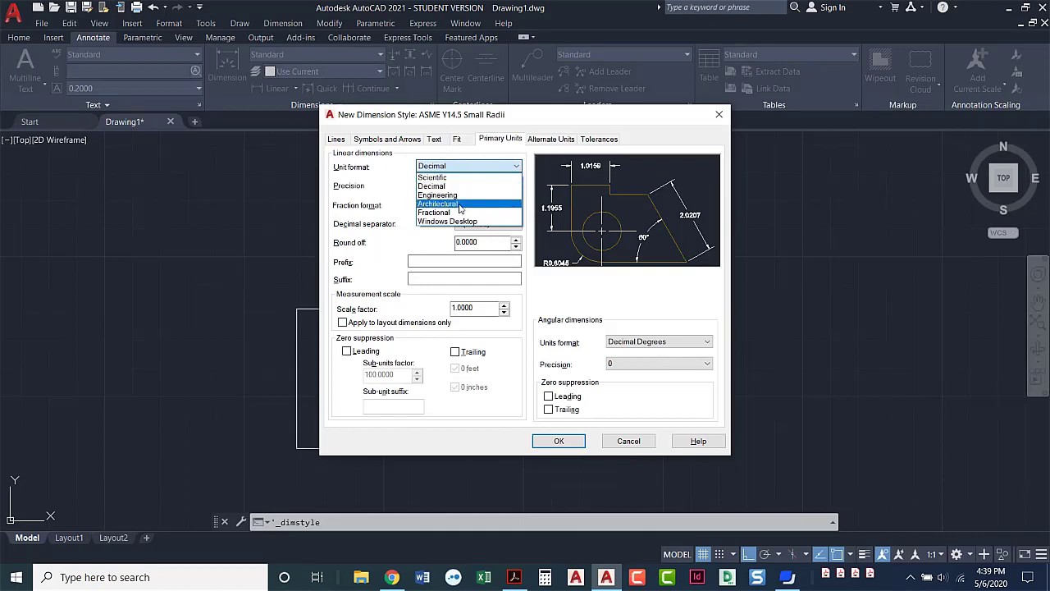
{"action": "left_click", "coordinate": [477, 164]}
{"action": "left_click", "coordinate": [465, 187]}
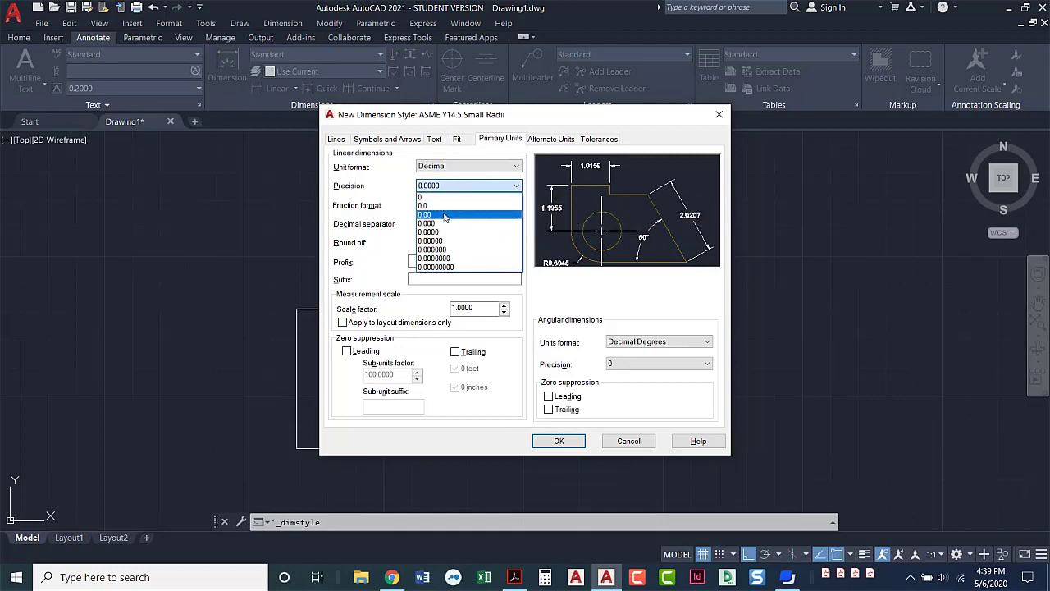
{"action": "left_click", "coordinate": [444, 215]}
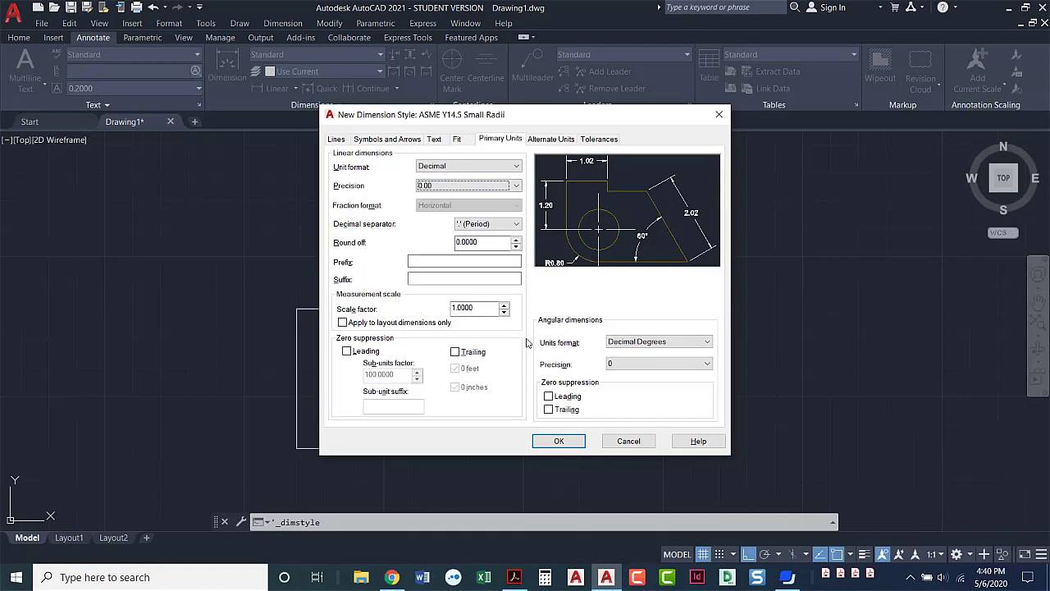
{"action": "left_click", "coordinate": [347, 351]}
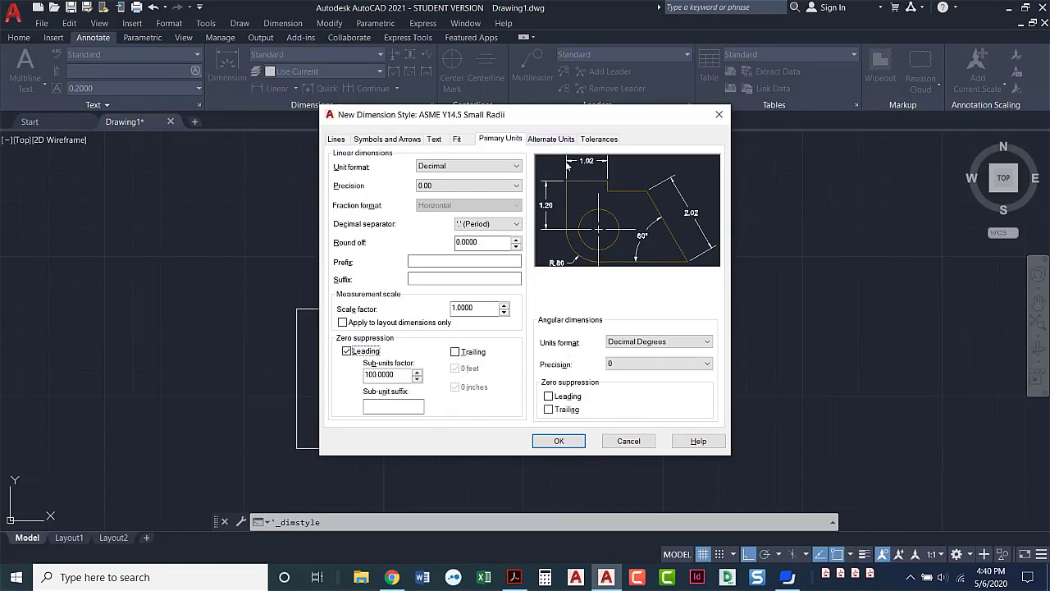
{"action": "left_click", "coordinate": [554, 141]}
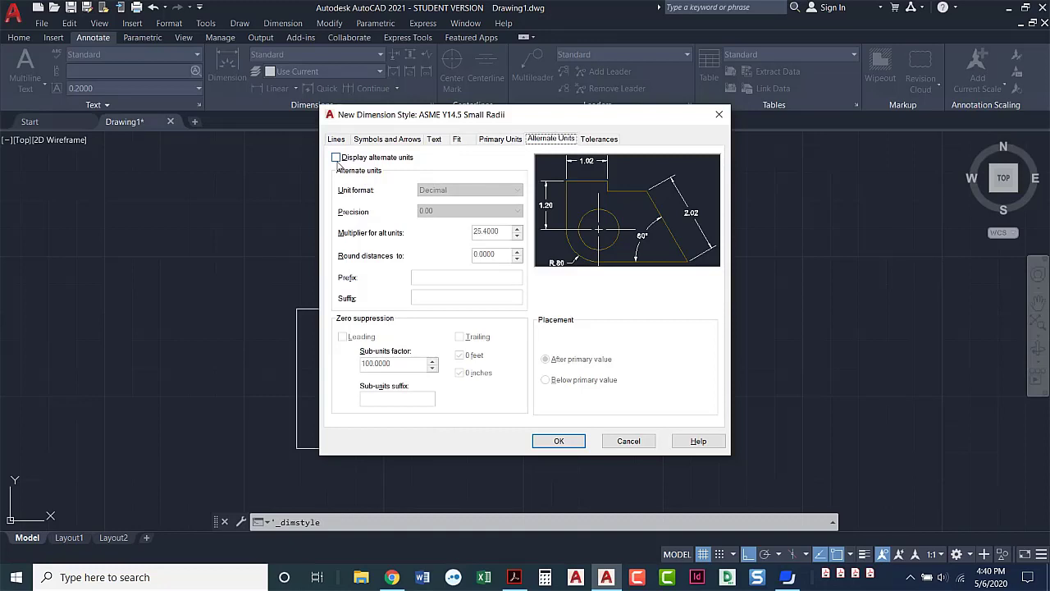
Step: Review the Tolerances and Alternate Units tabs without changes, ending on Primary Units
{"action": "left_click", "coordinate": [600, 140]}
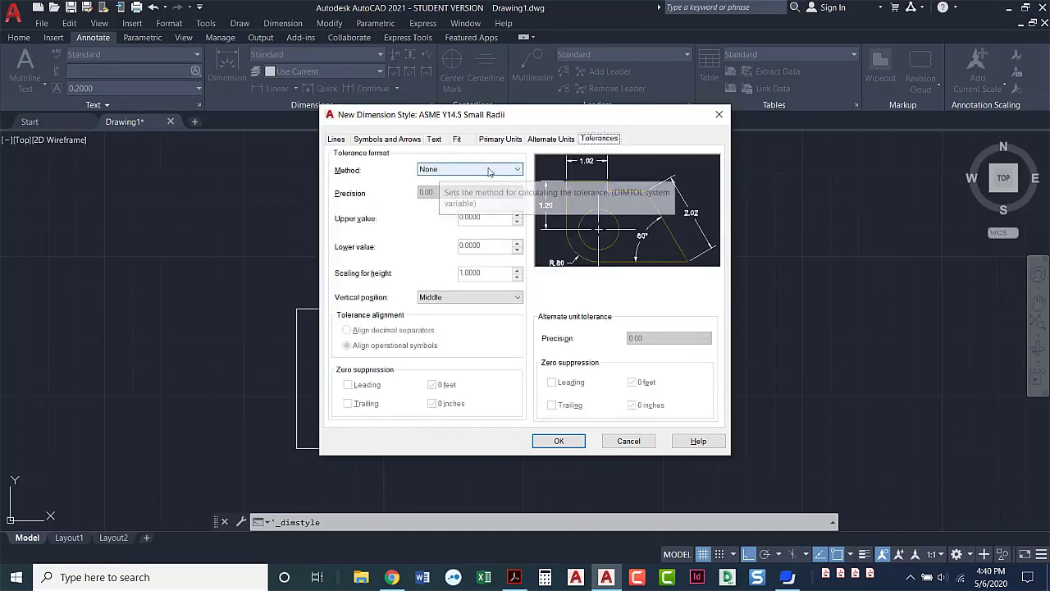
{"action": "left_click", "coordinate": [543, 140]}
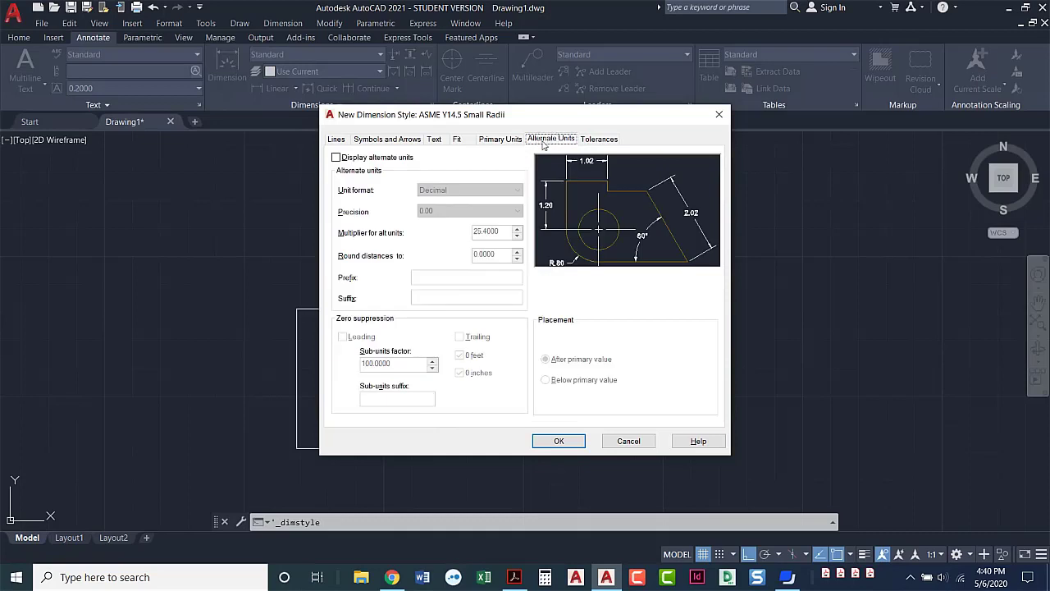
{"action": "left_click", "coordinate": [498, 140]}
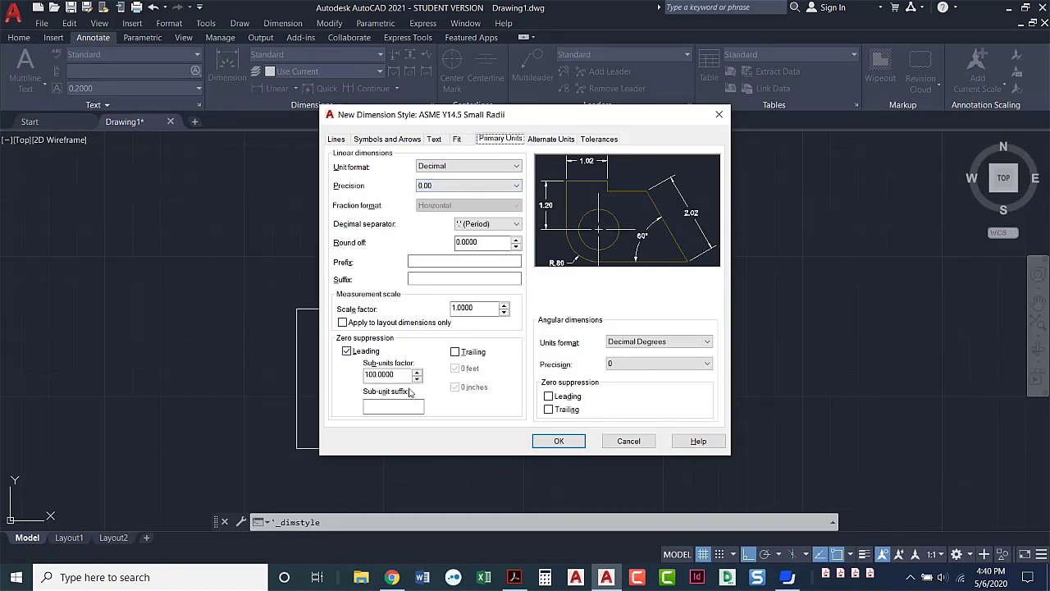
Step: Save Small Radii and start a new style named 'ASME Y14.5 Large Radii' based on it
{"action": "left_click", "coordinate": [564, 442]}
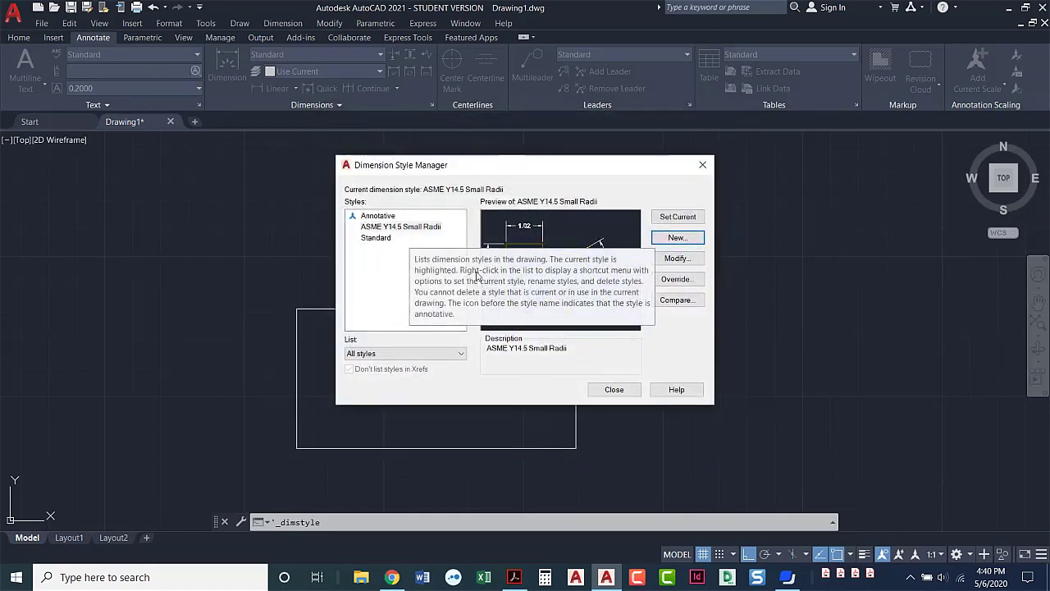
{"action": "left_click", "coordinate": [676, 238]}
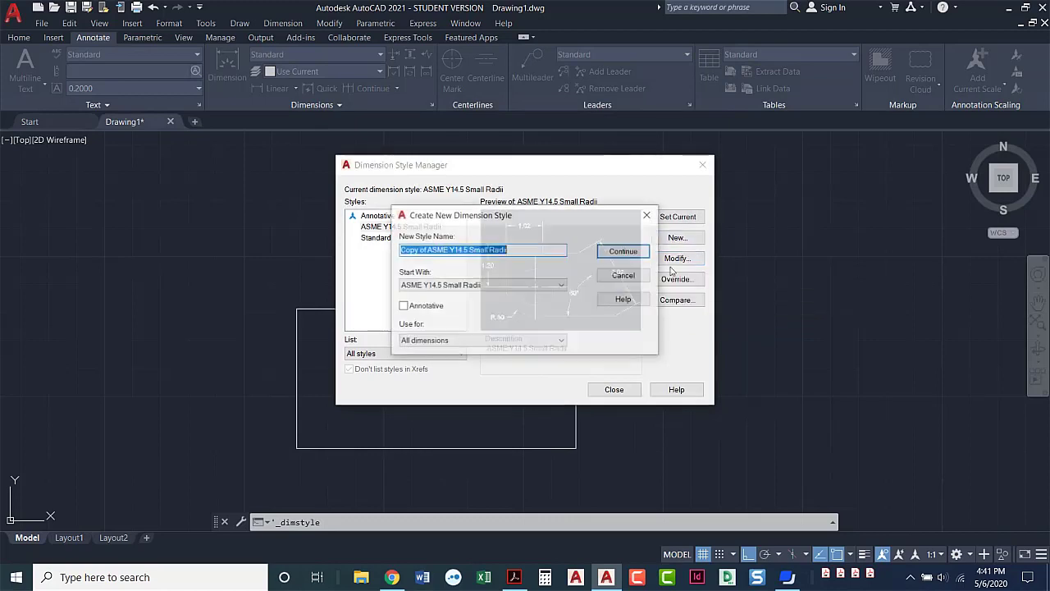
{"action": "left_click", "coordinate": [532, 252]}
{"action": "double_click", "coordinate": [479, 248]}
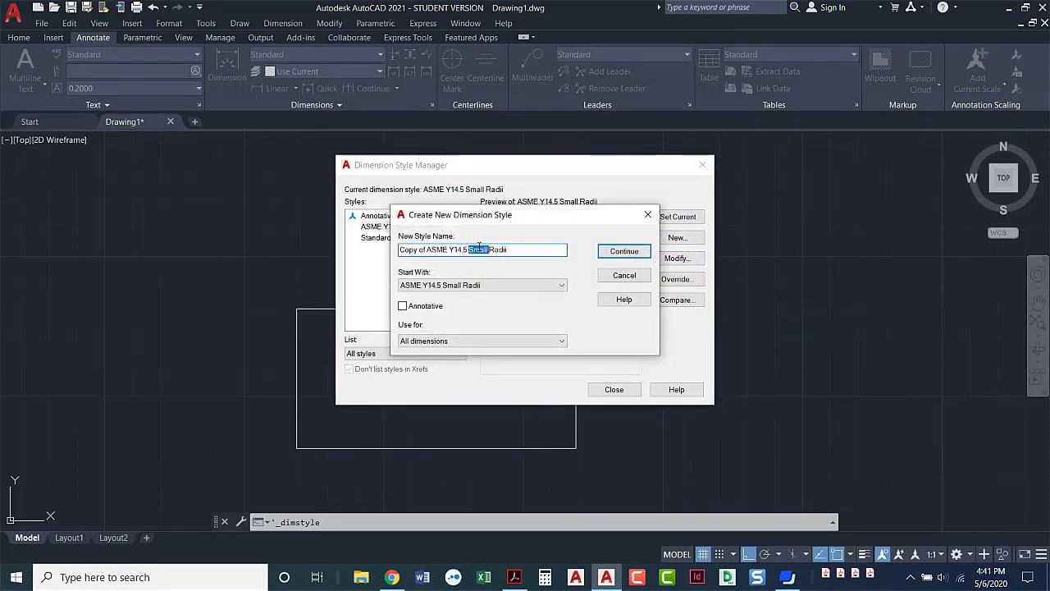
{"action": "type", "text": "Large"}
{"action": "left_click_drag", "start_coordinate": [428, 249], "coordinate": [385, 245]}
{"action": "key", "text": "BackSpace"}
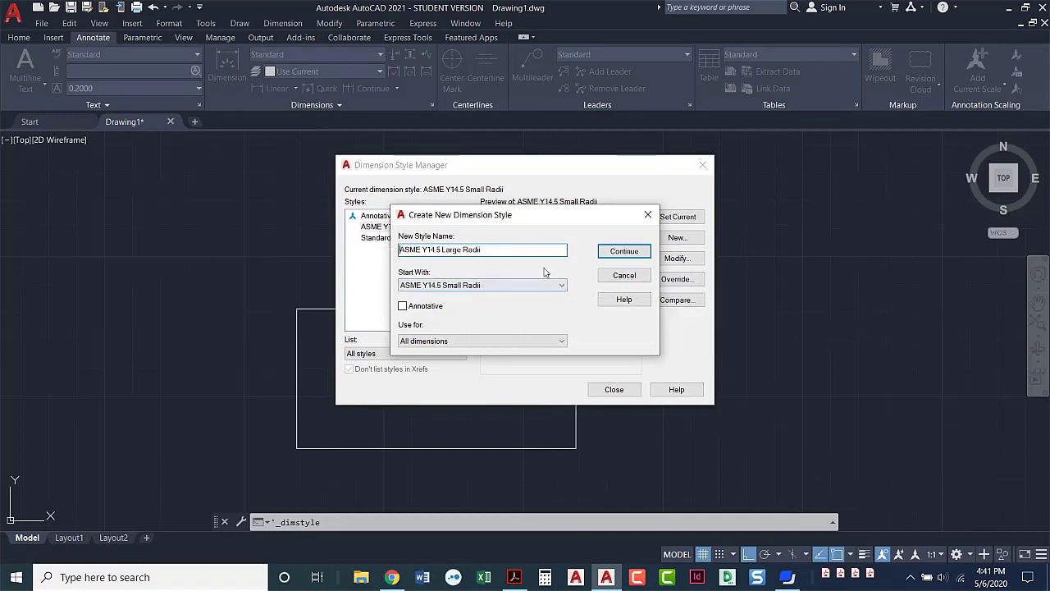
{"action": "left_click", "coordinate": [623, 252]}
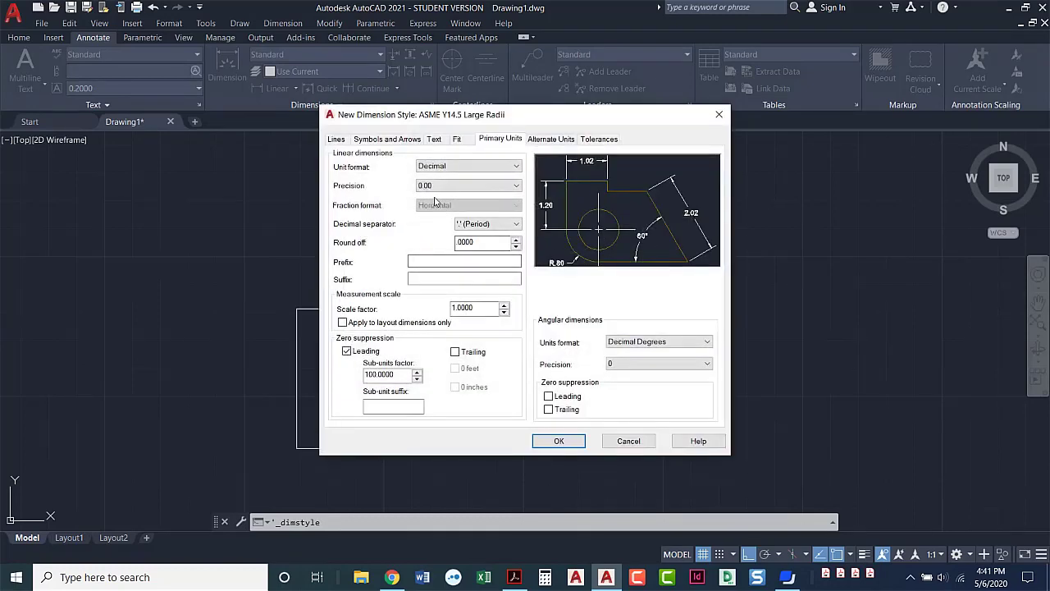
Step: Set Fit to move text first and always draw dimension lines between extension lines
{"action": "left_click", "coordinate": [456, 140]}
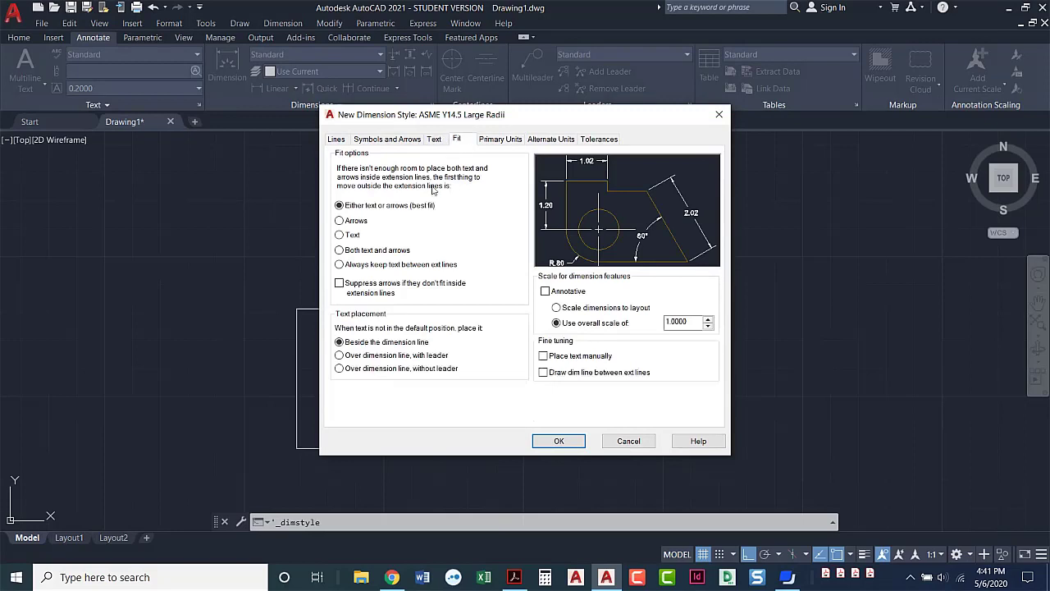
{"action": "left_click", "coordinate": [341, 237]}
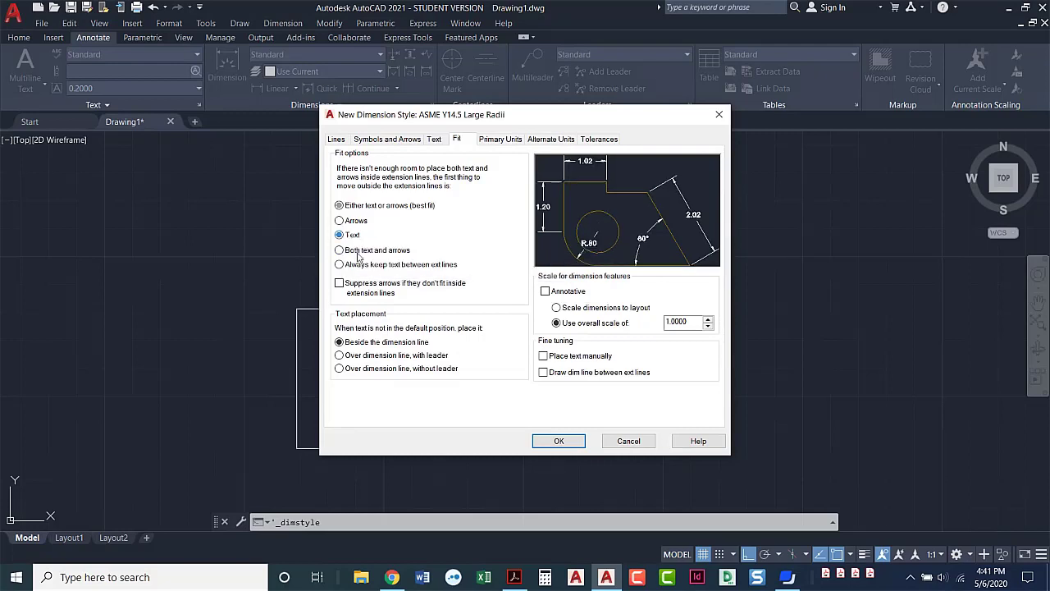
{"action": "left_click", "coordinate": [542, 372]}
{"action": "left_click", "coordinate": [558, 442]}
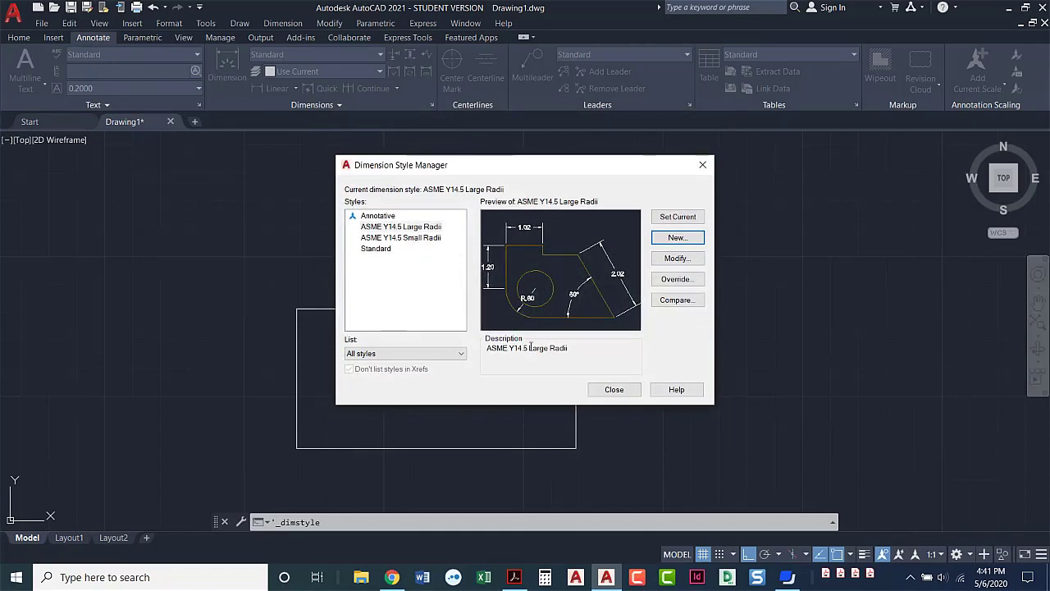
{"action": "left_click", "coordinate": [602, 389]}
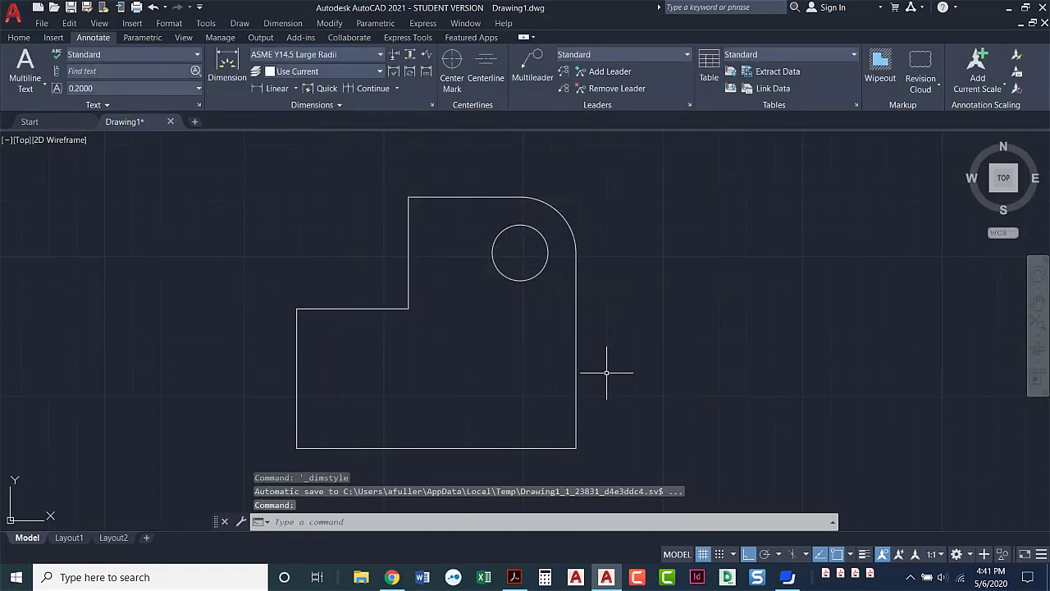
Step: In the textbook PDF, scroll through Figures 5.57(a)–(d) on page 287
{"action": "key", "text": "alt+Tab"}
{"action": "key", "text": "alt+Tab"}
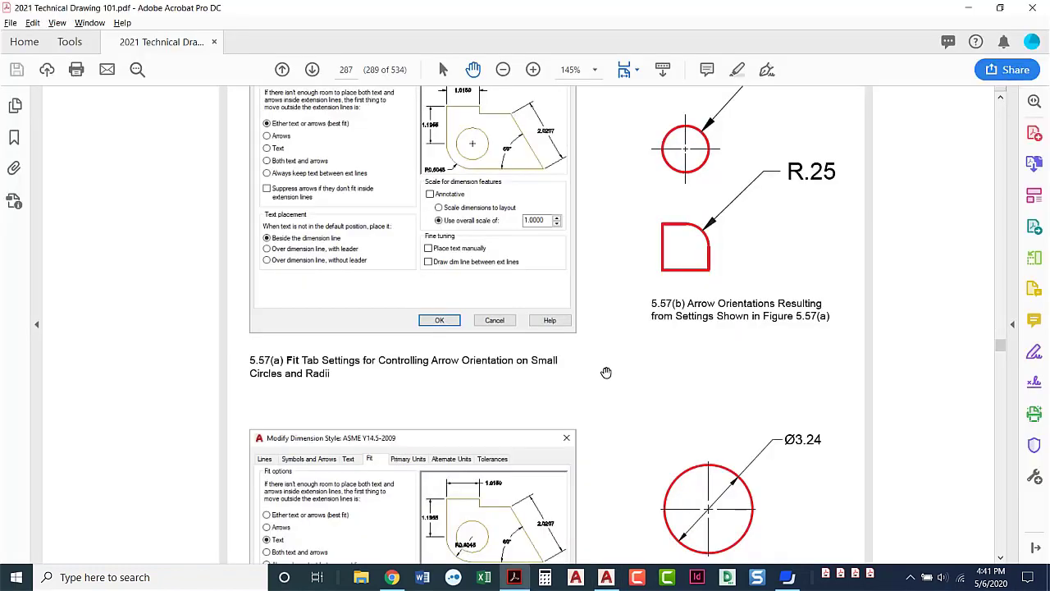
{"action": "scroll", "coordinate": [579, 347], "scroll_direction": "up", "scroll_amount": 3}
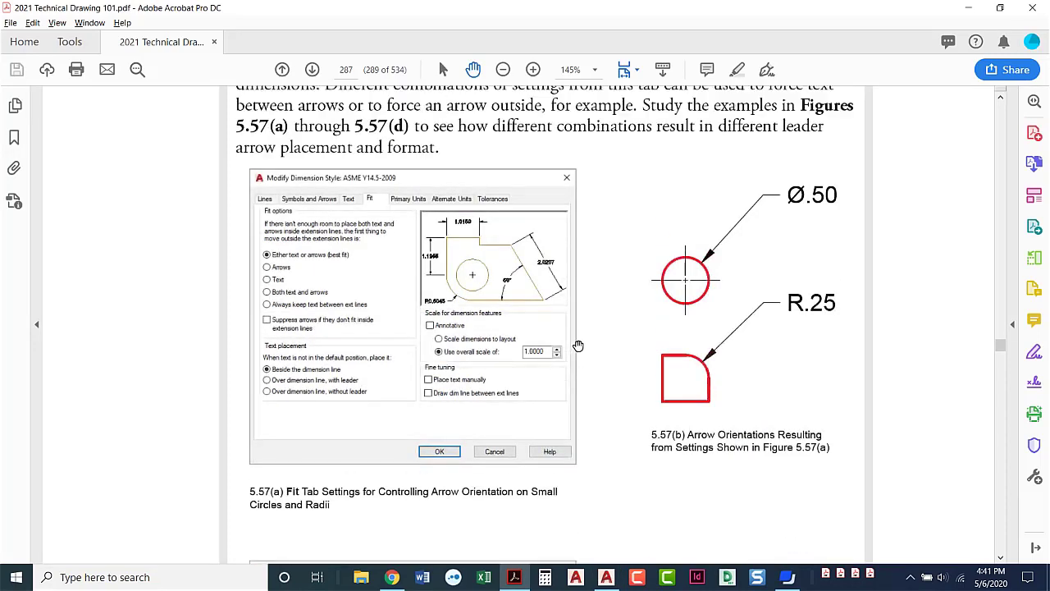
{"action": "scroll", "coordinate": [579, 346], "scroll_direction": "down", "scroll_amount": 1}
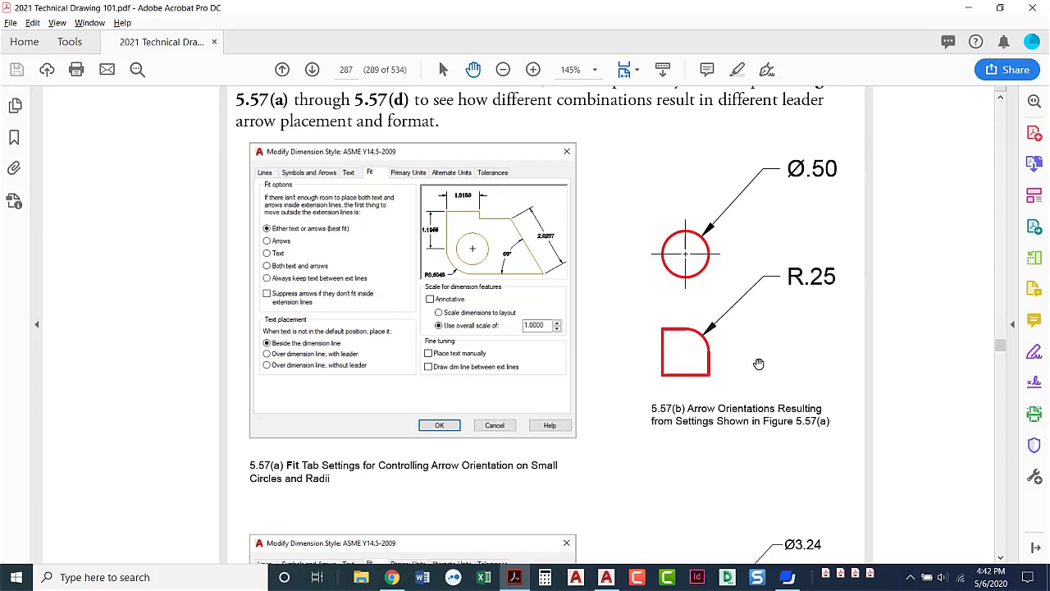
{"action": "scroll", "coordinate": [708, 345], "scroll_direction": "down", "scroll_amount": 3}
{"action": "scroll", "coordinate": [708, 345], "scroll_direction": "down", "scroll_amount": 6}
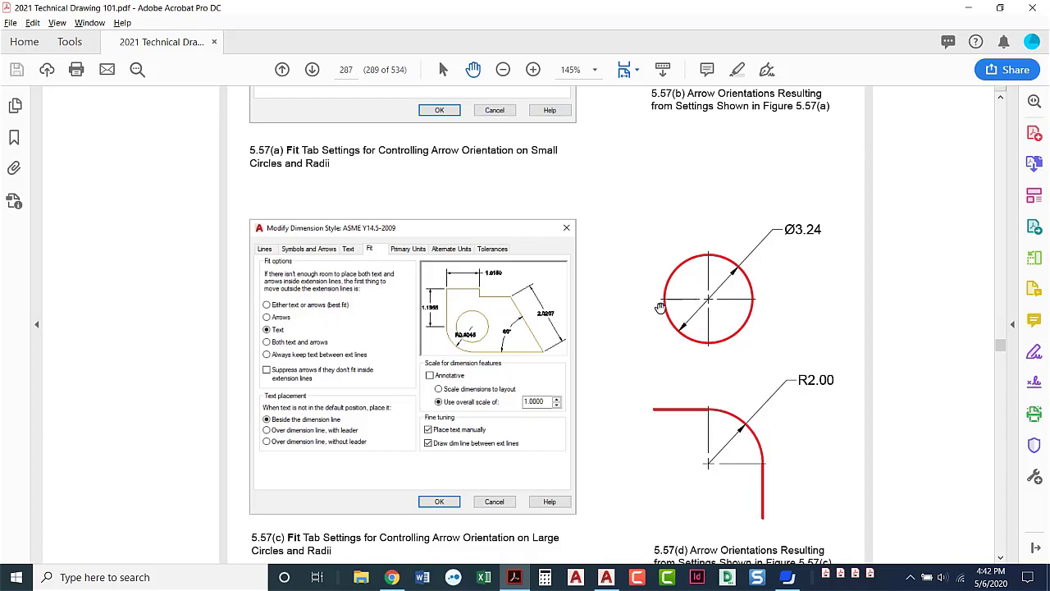
{"action": "scroll", "coordinate": [657, 306], "scroll_direction": "up", "scroll_amount": 3}
{"action": "scroll", "coordinate": [656, 308], "scroll_direction": "up", "scroll_amount": 3}
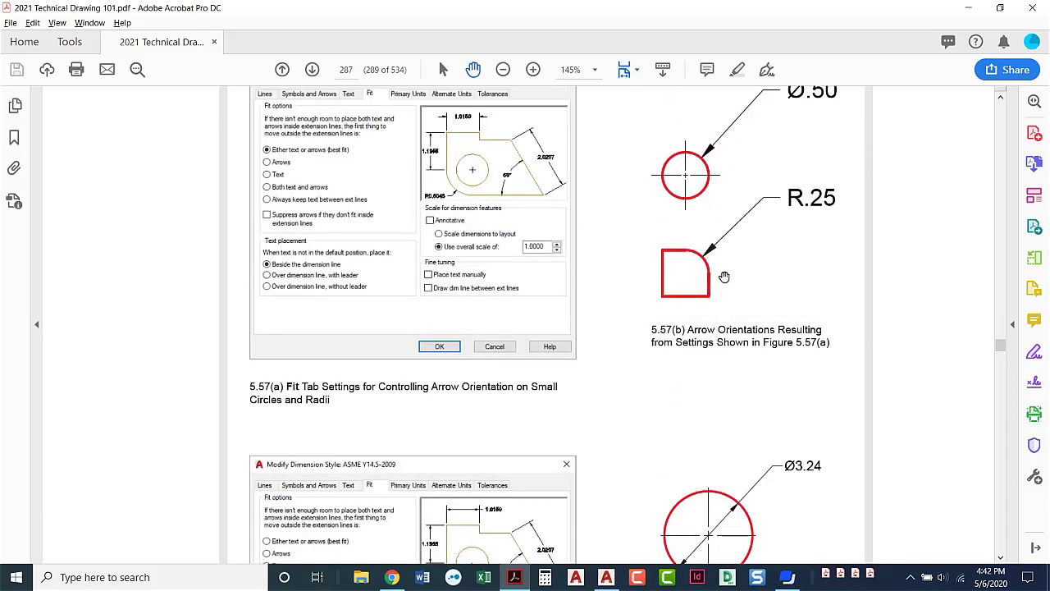
{"action": "scroll", "coordinate": [662, 374], "scroll_direction": "down", "scroll_amount": 1}
{"action": "scroll", "coordinate": [662, 374], "scroll_direction": "down", "scroll_amount": 5}
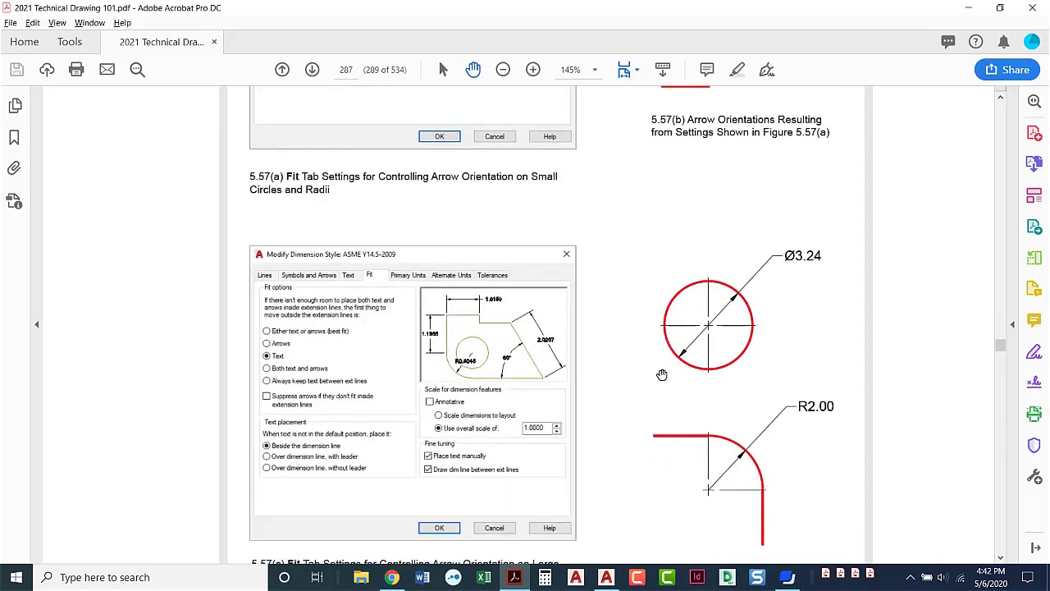
{"action": "scroll", "coordinate": [662, 374], "scroll_direction": "down", "scroll_amount": 1}
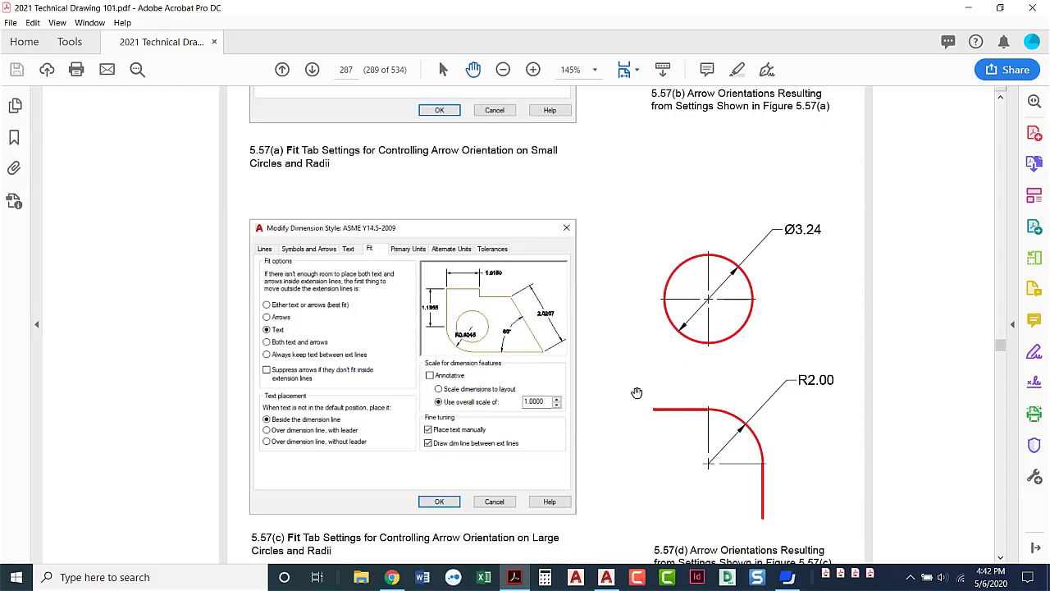
Step: Back in AutoCAD, try a 2.50 linear dimension on the left edge, then cancel it
{"action": "key", "text": "alt+Tab"}
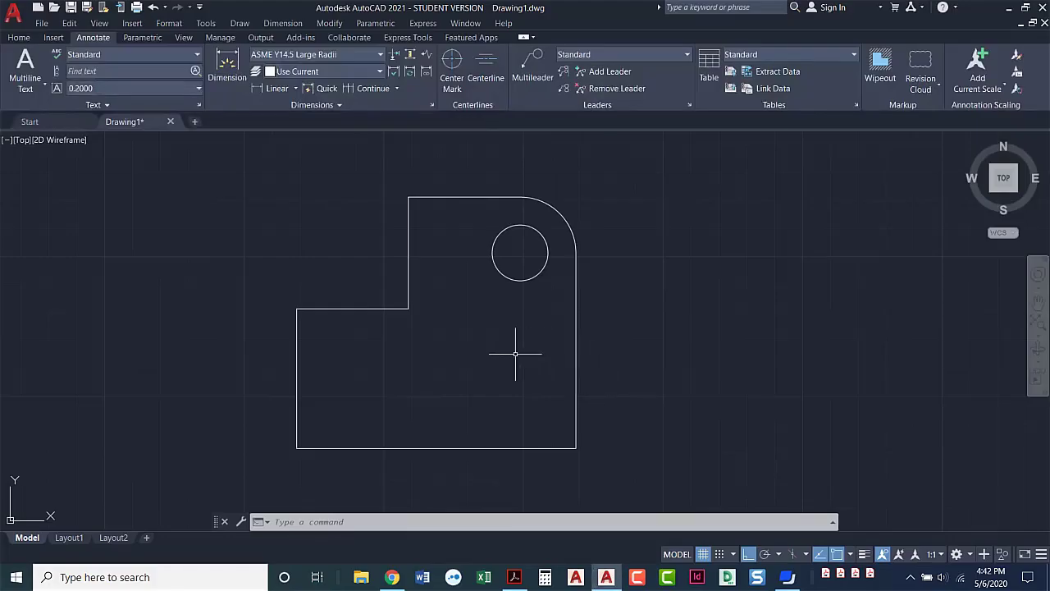
{"action": "middle_click_drag", "start_coordinate": [511, 352], "coordinate": [533, 353]}
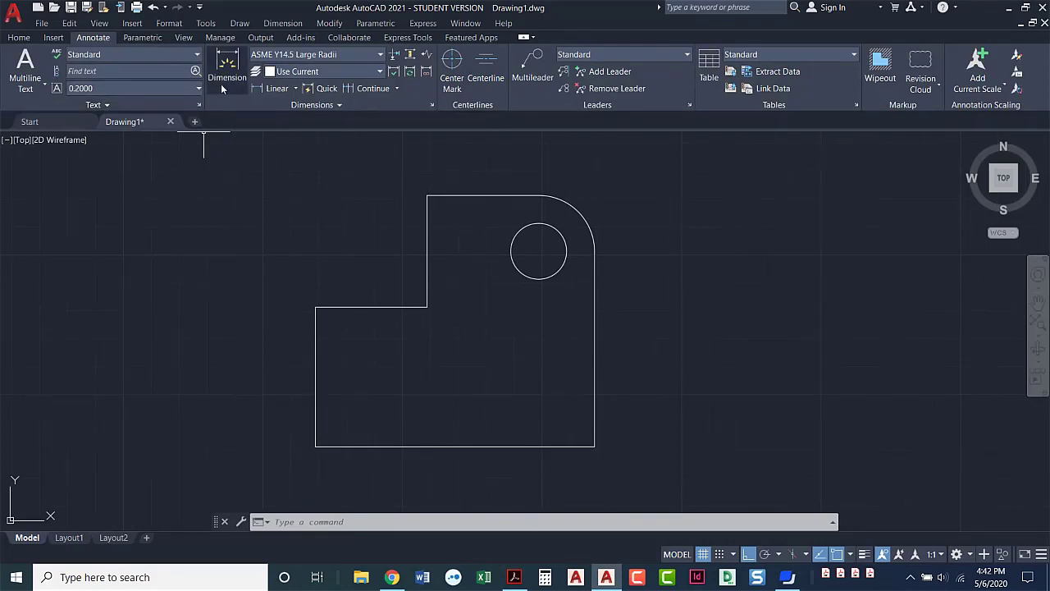
{"action": "left_click", "coordinate": [268, 92]}
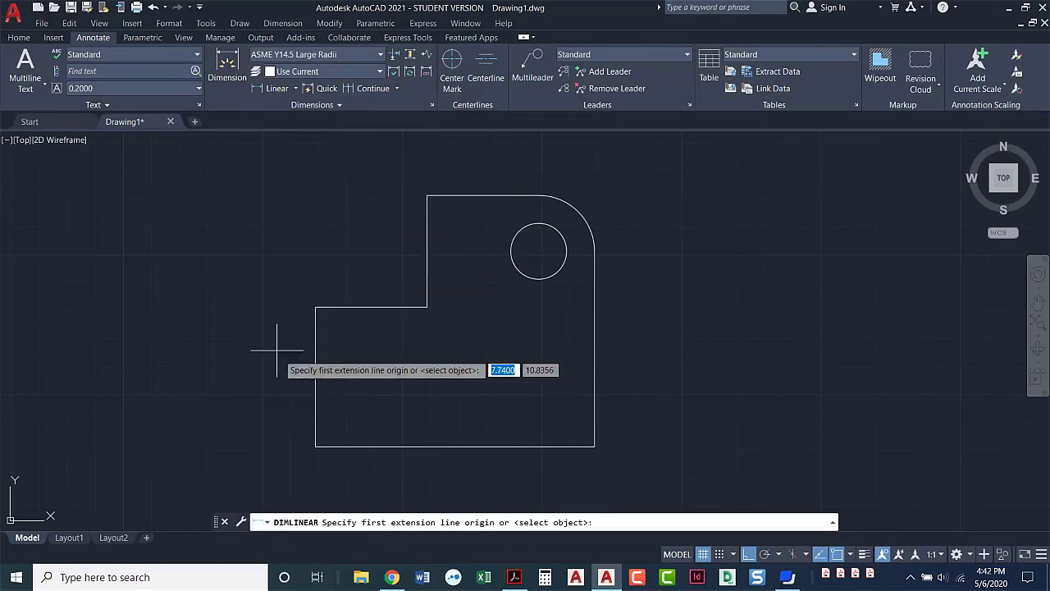
{"action": "left_click", "coordinate": [315, 446]}
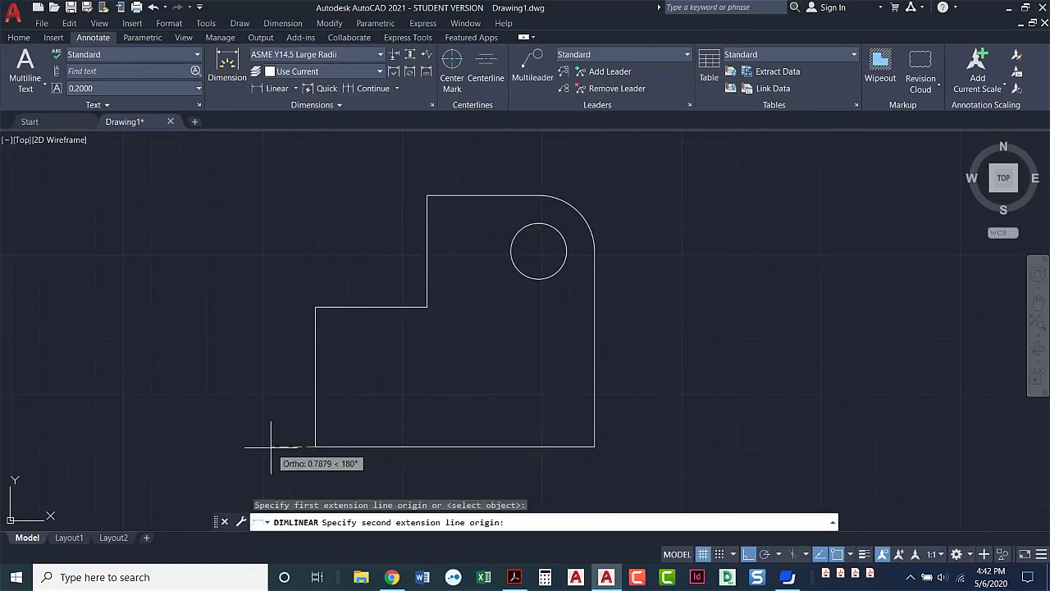
{"action": "left_click", "coordinate": [315, 306]}
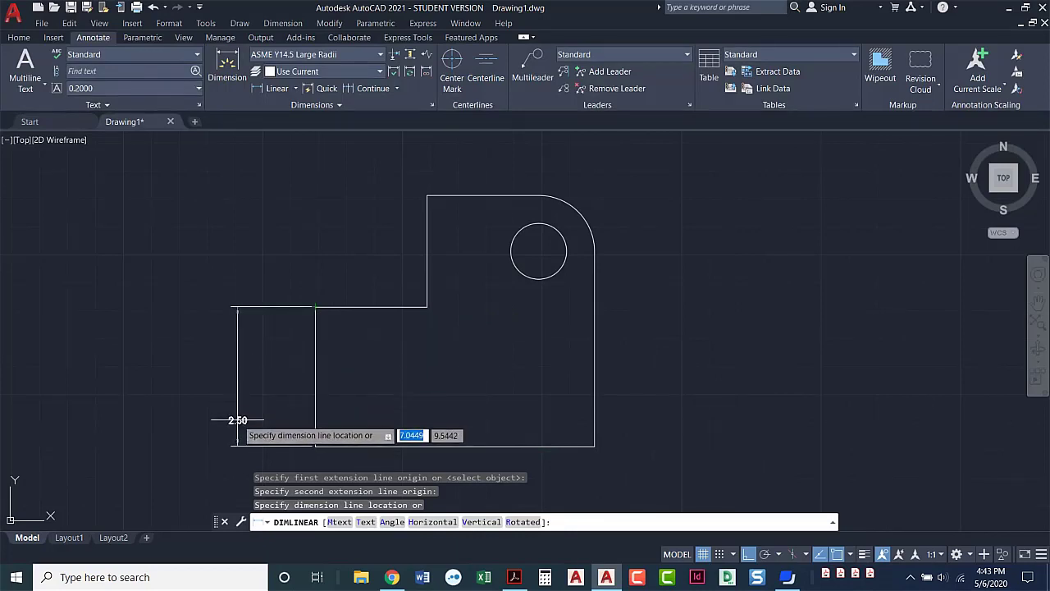
{"action": "key", "text": "Escape"}
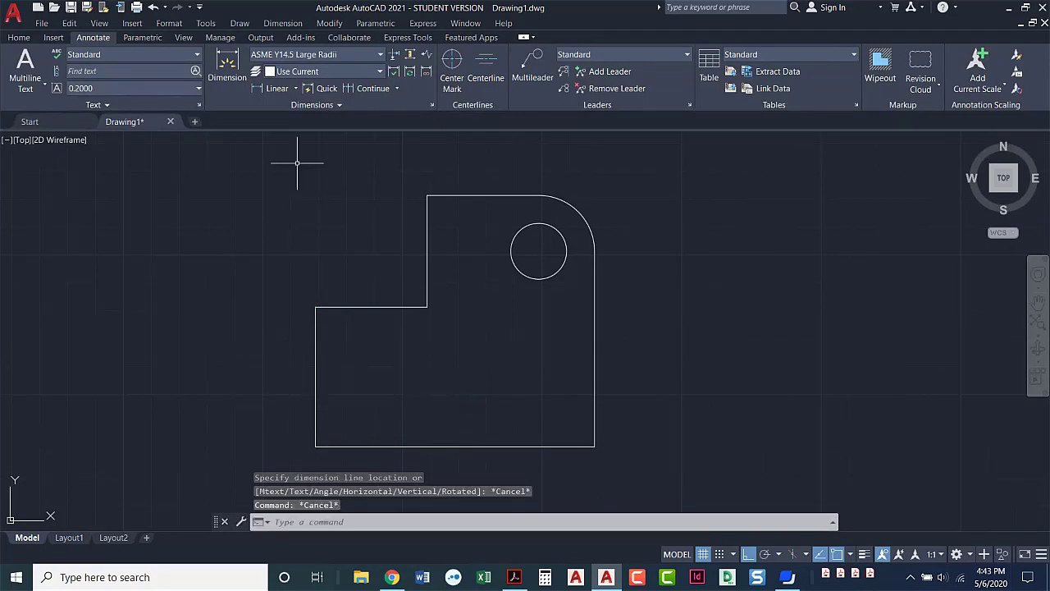
Step: Make ASME Y14.5 Small Radii current and place a 2.50 vertical dimension left of the plate
{"action": "left_click", "coordinate": [353, 56]}
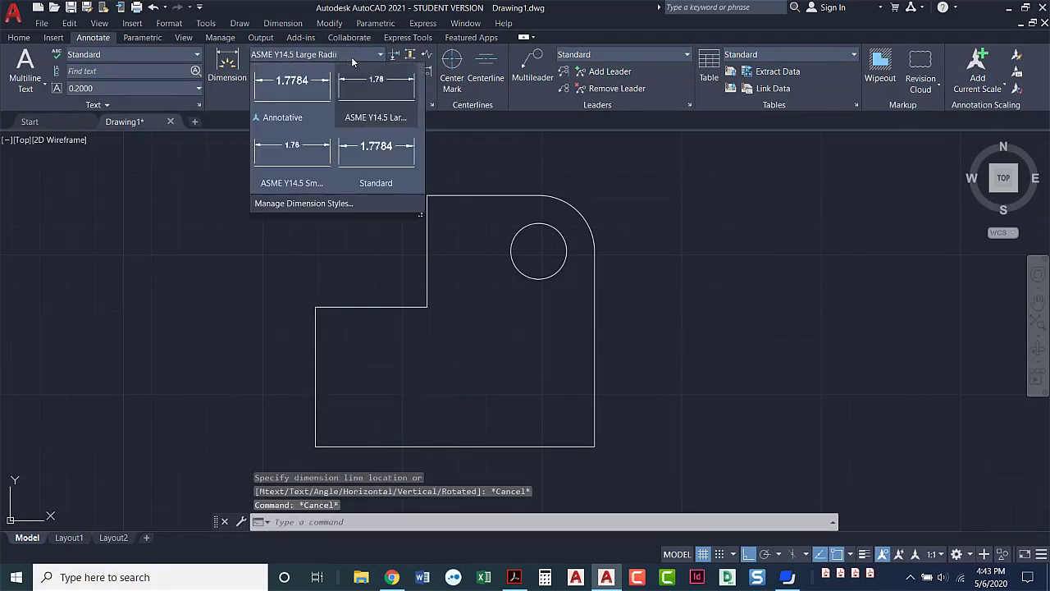
{"action": "left_click", "coordinate": [282, 169]}
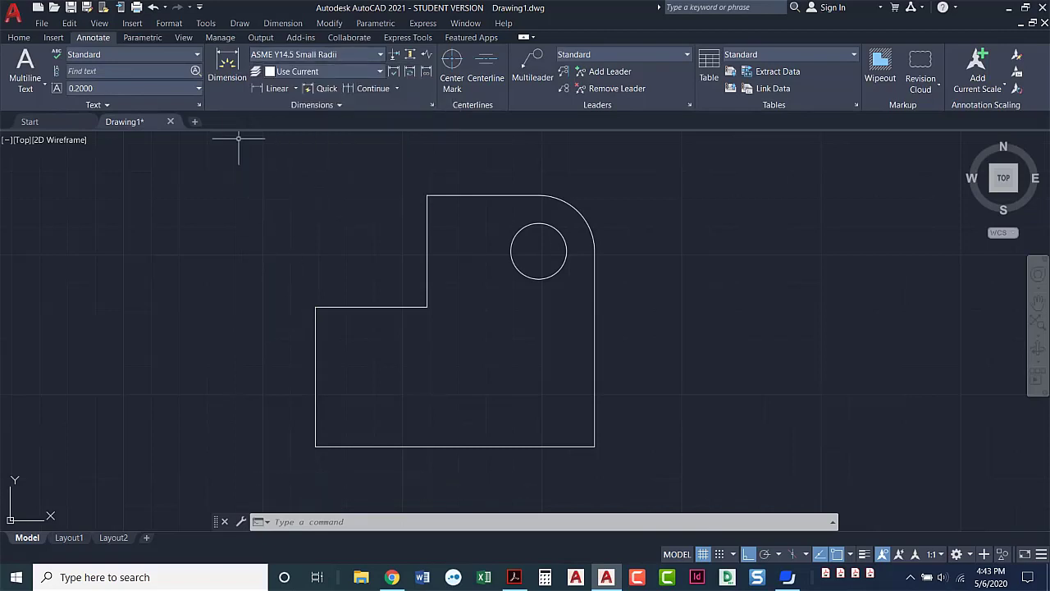
{"action": "left_click", "coordinate": [266, 88]}
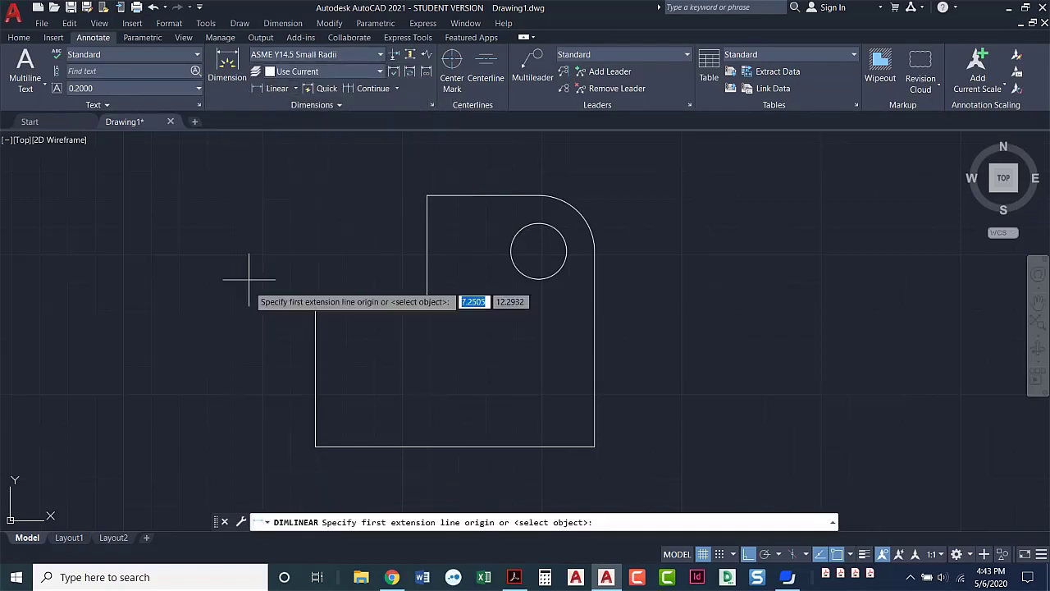
{"action": "left_click", "coordinate": [315, 446]}
{"action": "left_click", "coordinate": [315, 307]}
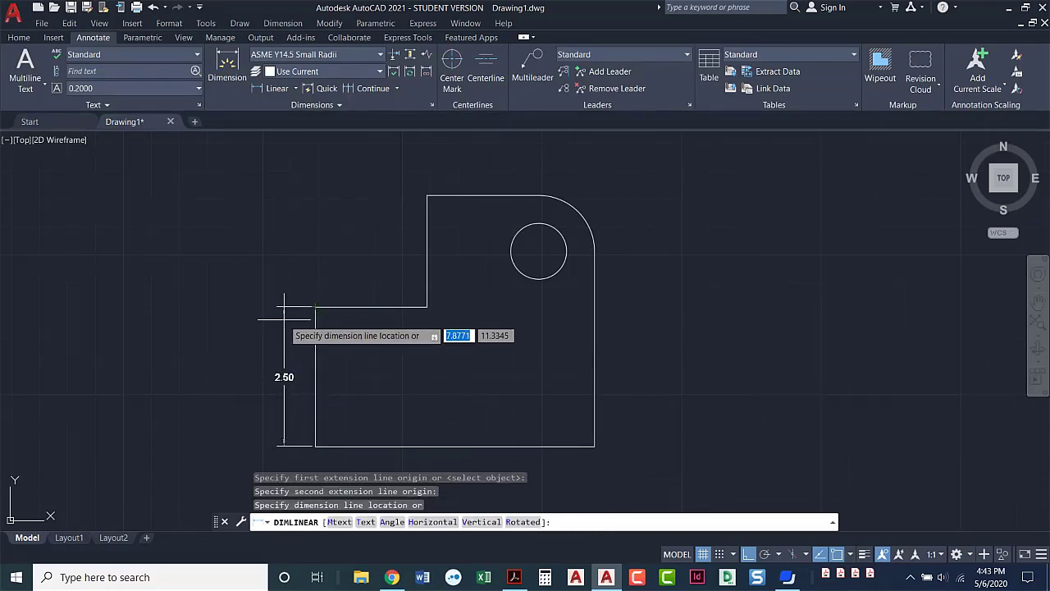
{"action": "left_click", "coordinate": [284, 314]}
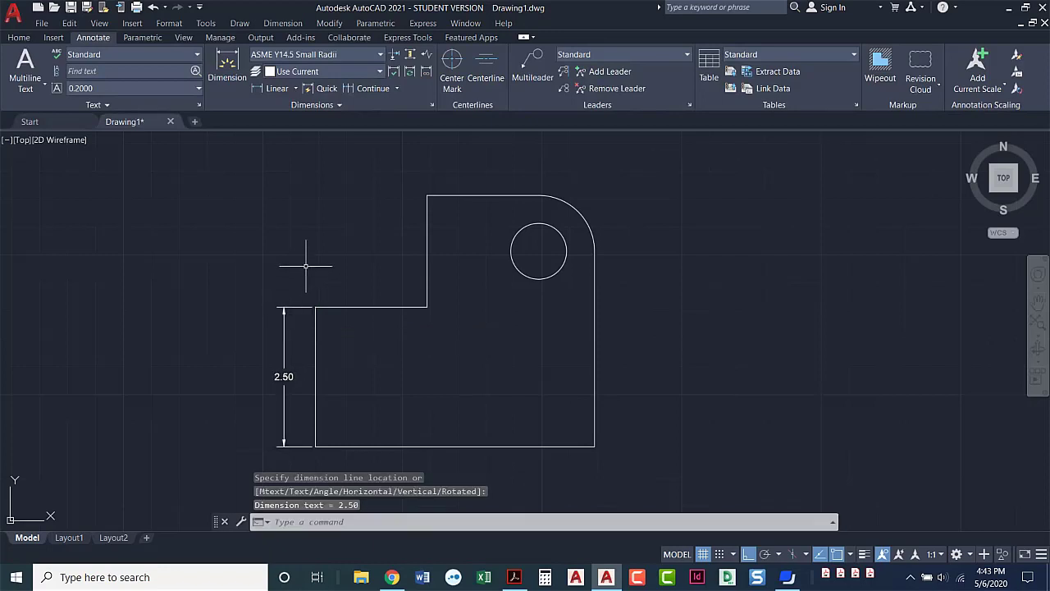
{"action": "left_click", "coordinate": [398, 89]}
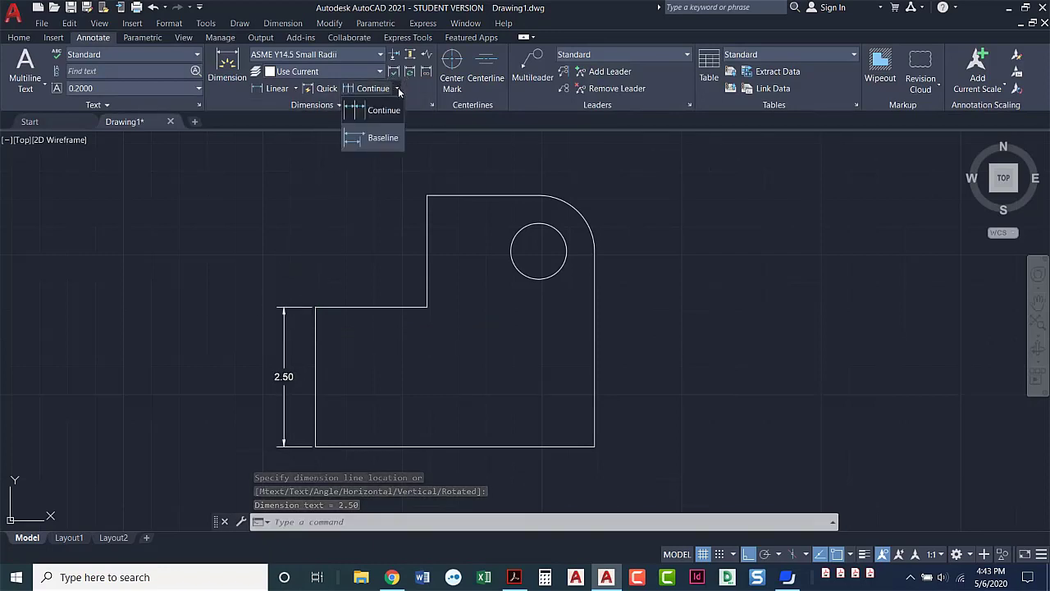
Step: Add 3.50 and 4.50 baseline dimensions to the hole centre and the top-left corner
{"action": "left_click", "coordinate": [379, 138]}
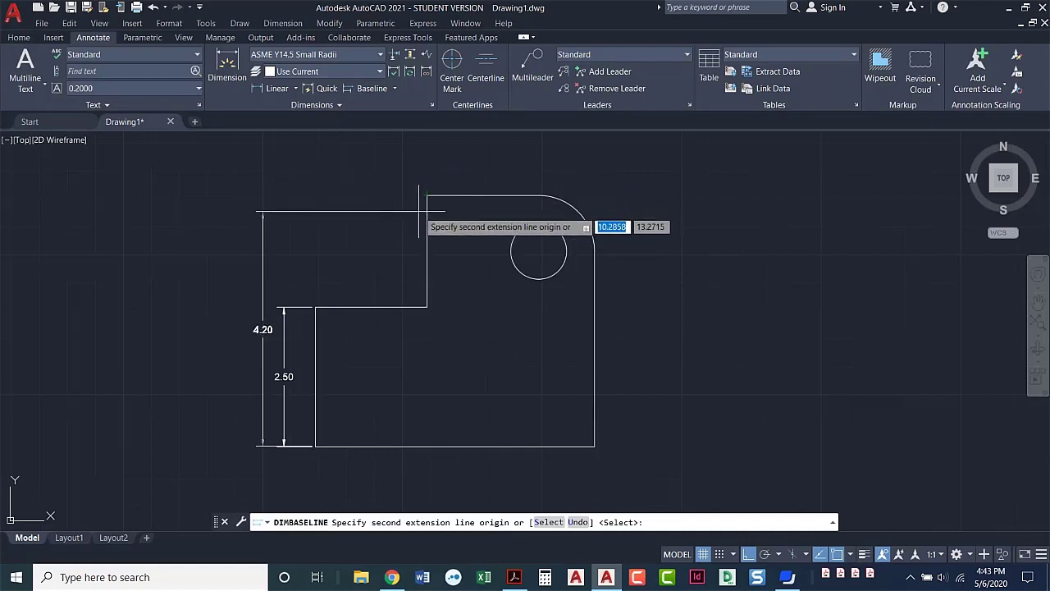
{"action": "left_click", "coordinate": [538, 250]}
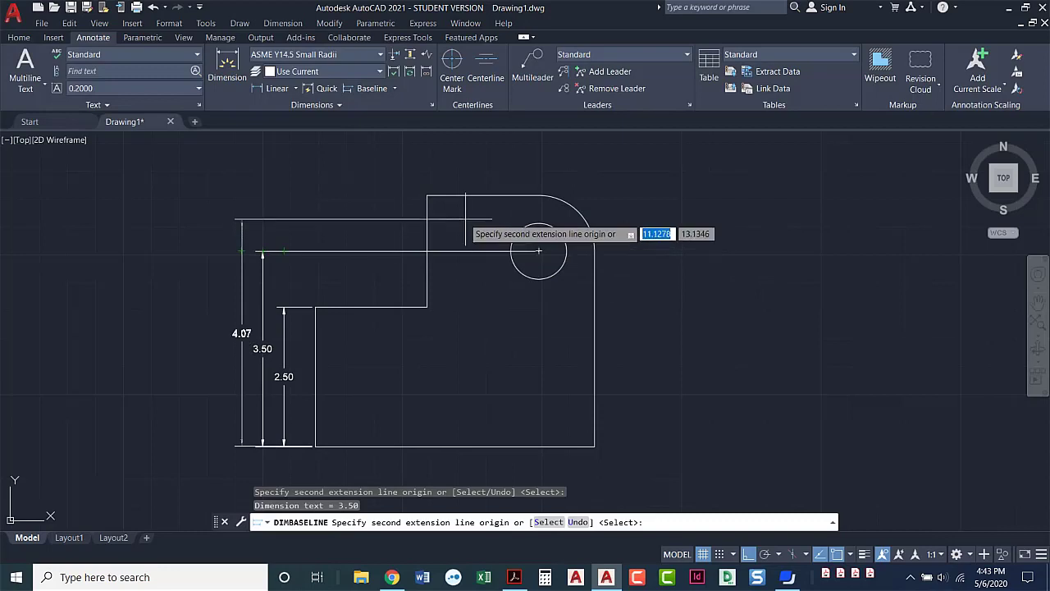
{"action": "left_click", "coordinate": [427, 197]}
{"action": "key", "text": "Return"}
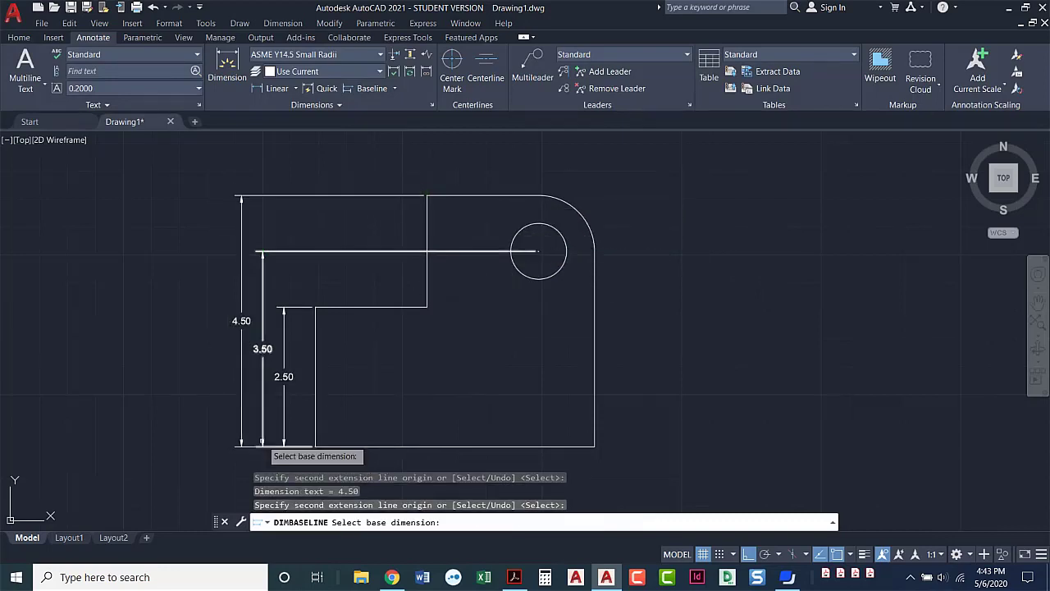
{"action": "key", "text": "Escape"}
{"action": "key", "text": "Escape"}
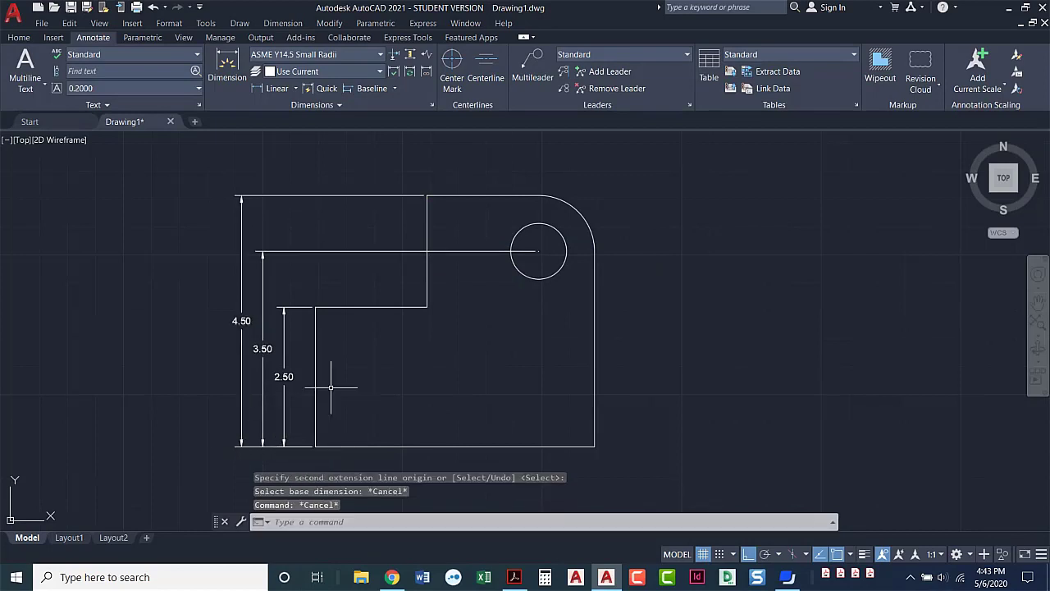
{"action": "middle_click_drag", "start_coordinate": [452, 302], "coordinate": [405, 254]}
Step: Place a 2.00 horizontal dimension below the plate from the bottom-left corner to the step
{"action": "middle_click_drag", "start_coordinate": [375, 300], "coordinate": [358, 279]}
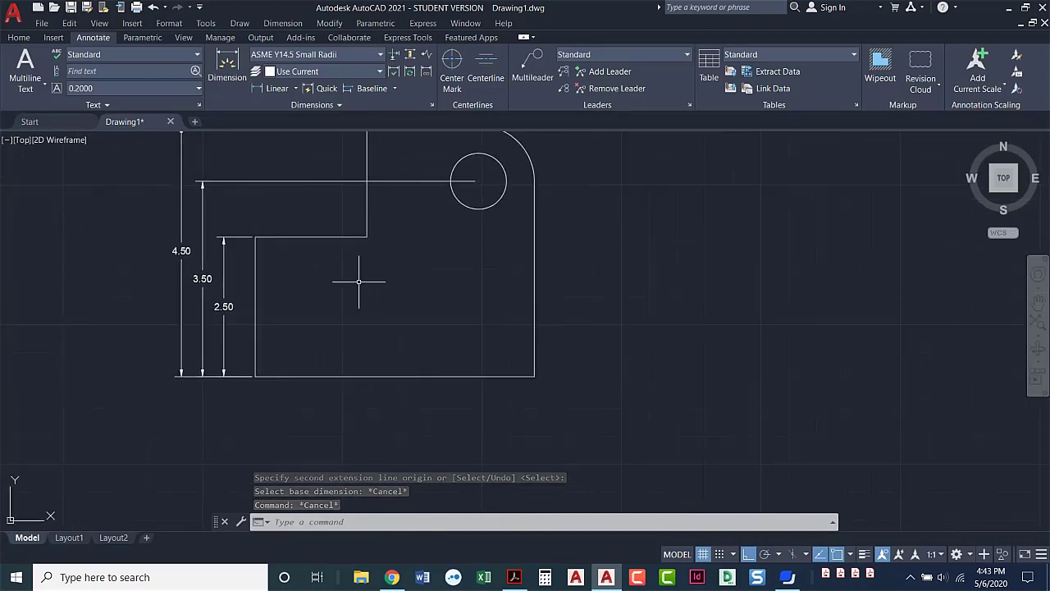
{"action": "left_click", "coordinate": [268, 90]}
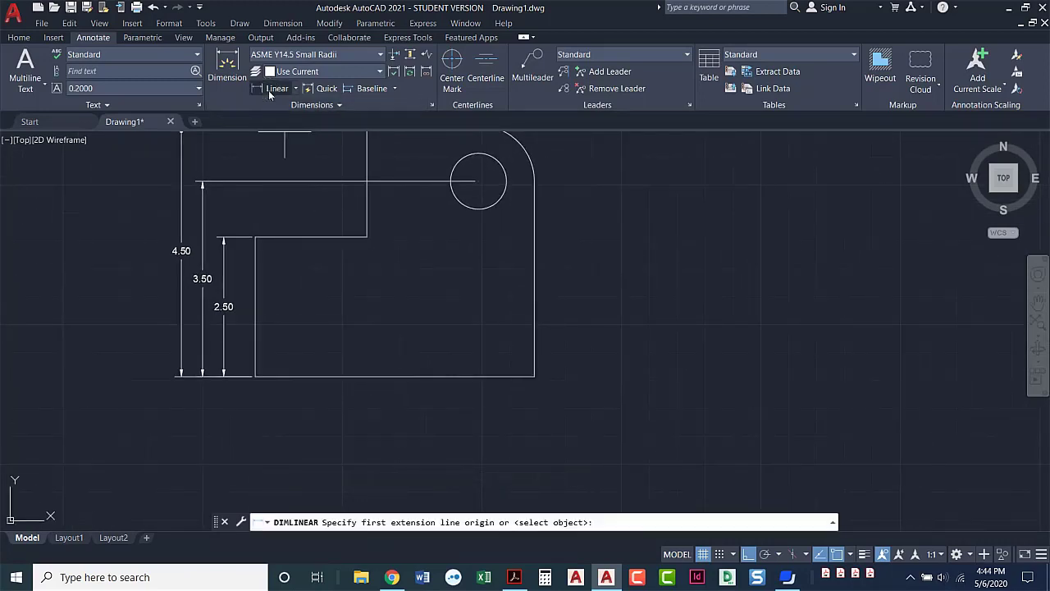
{"action": "left_click", "coordinate": [255, 375]}
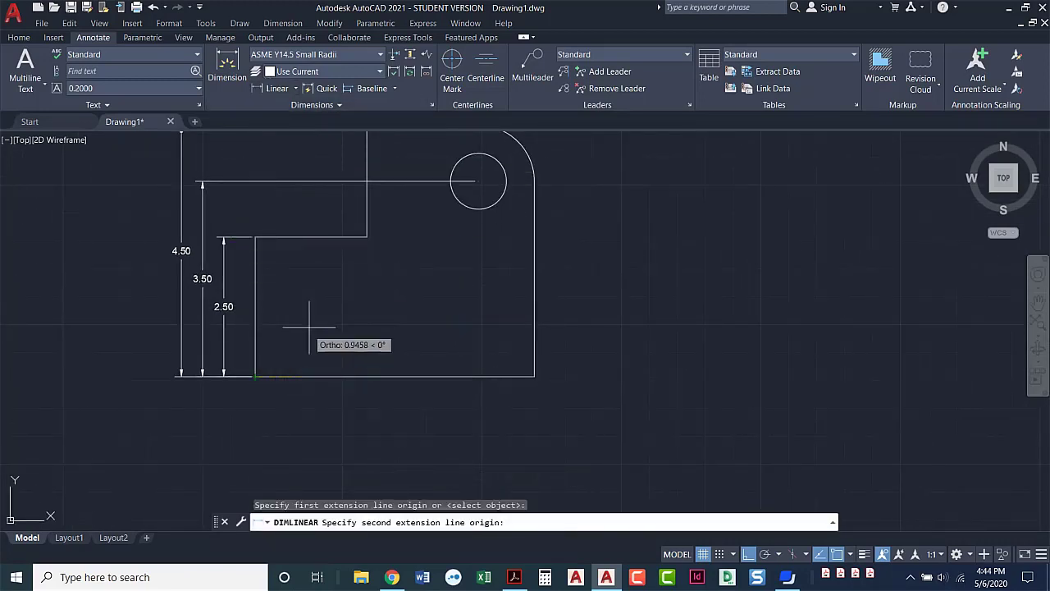
{"action": "left_click", "coordinate": [367, 237]}
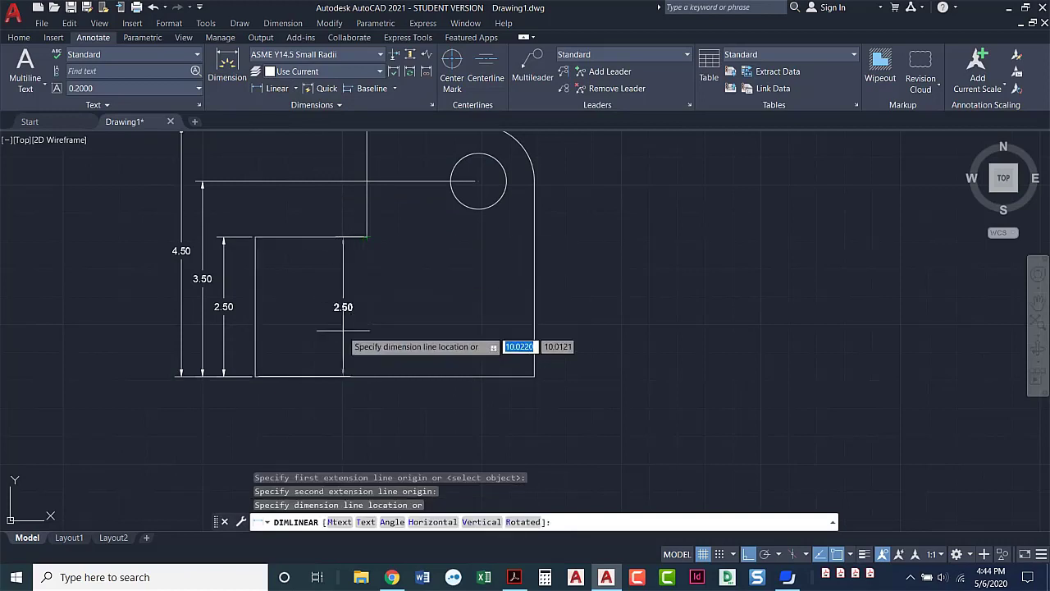
{"action": "left_click", "coordinate": [334, 421]}
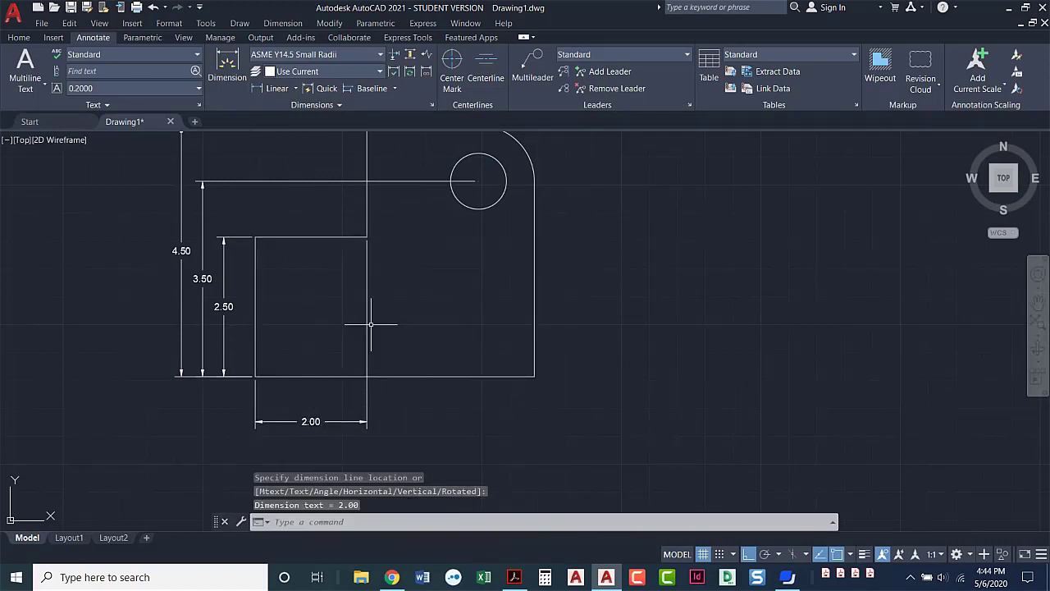
Step: With Quadrant snap on, add 4.00 and 5.00 baseline dimensions to the hole bottom and lower-right corner
{"action": "left_click", "coordinate": [361, 88]}
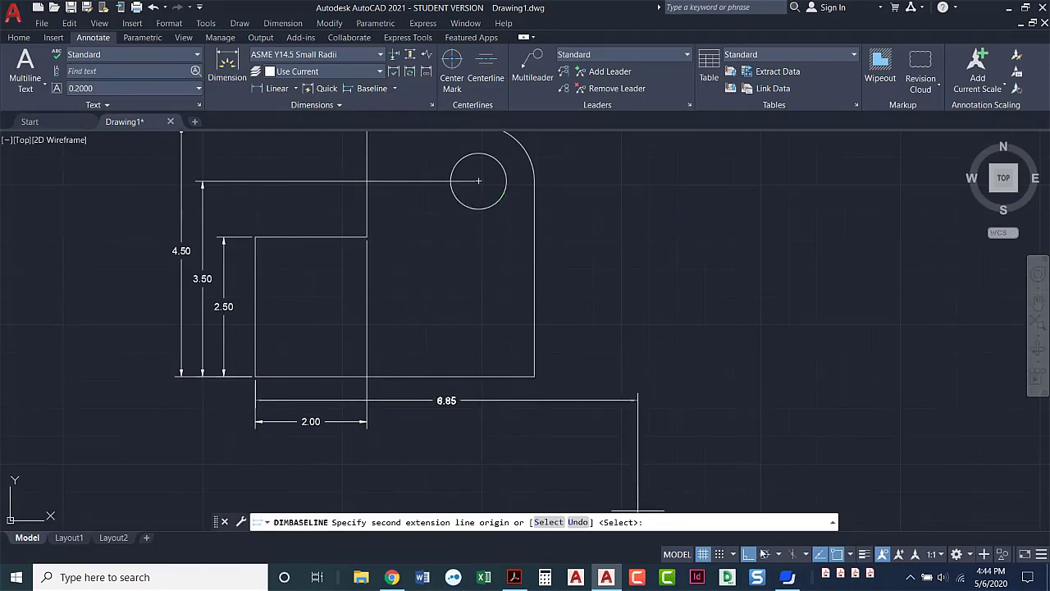
{"action": "left_click", "coordinate": [850, 554]}
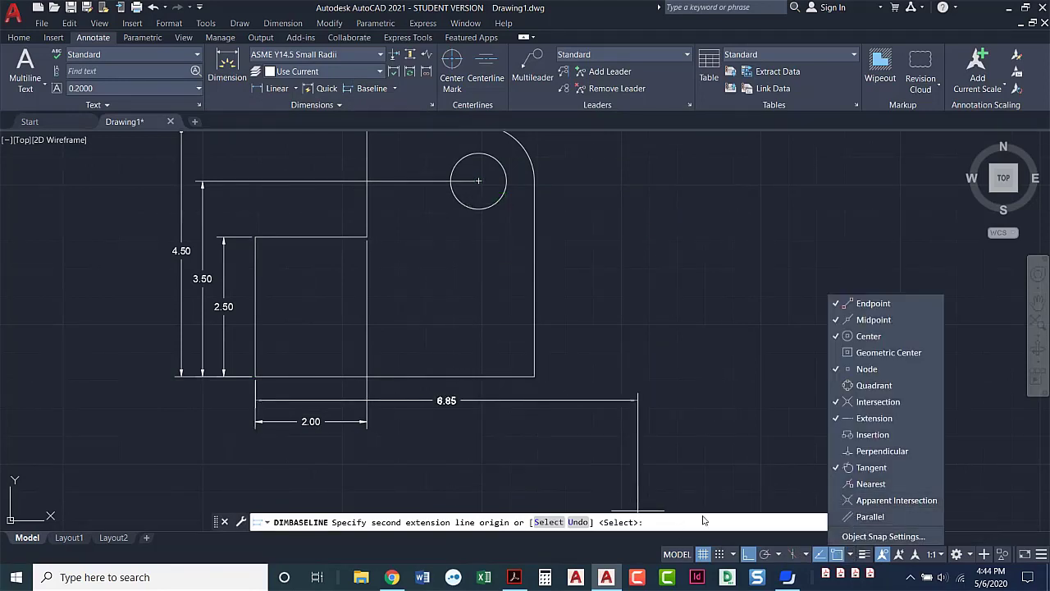
{"action": "left_click", "coordinate": [862, 385]}
{"action": "left_click", "coordinate": [644, 351]}
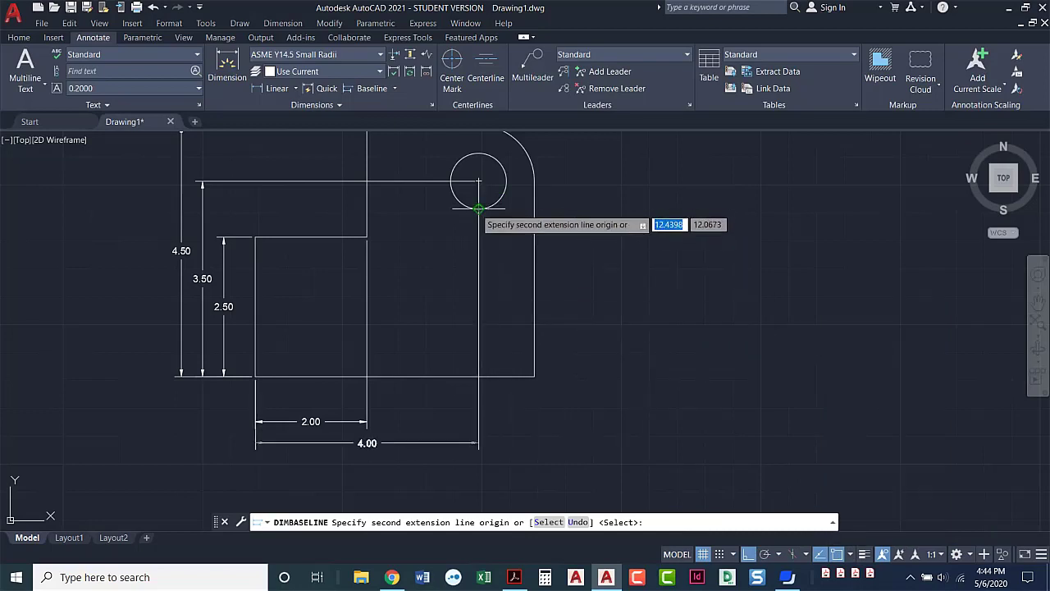
{"action": "left_click", "coordinate": [479, 210]}
{"action": "left_click", "coordinate": [534, 376]}
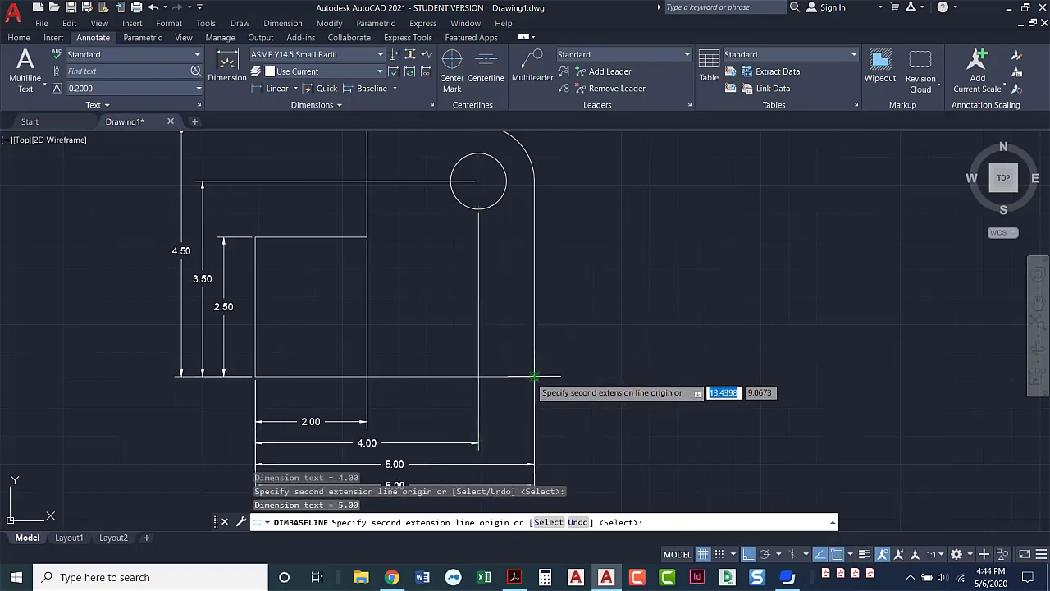
{"action": "key", "text": "Return"}
{"action": "key", "text": "Return"}
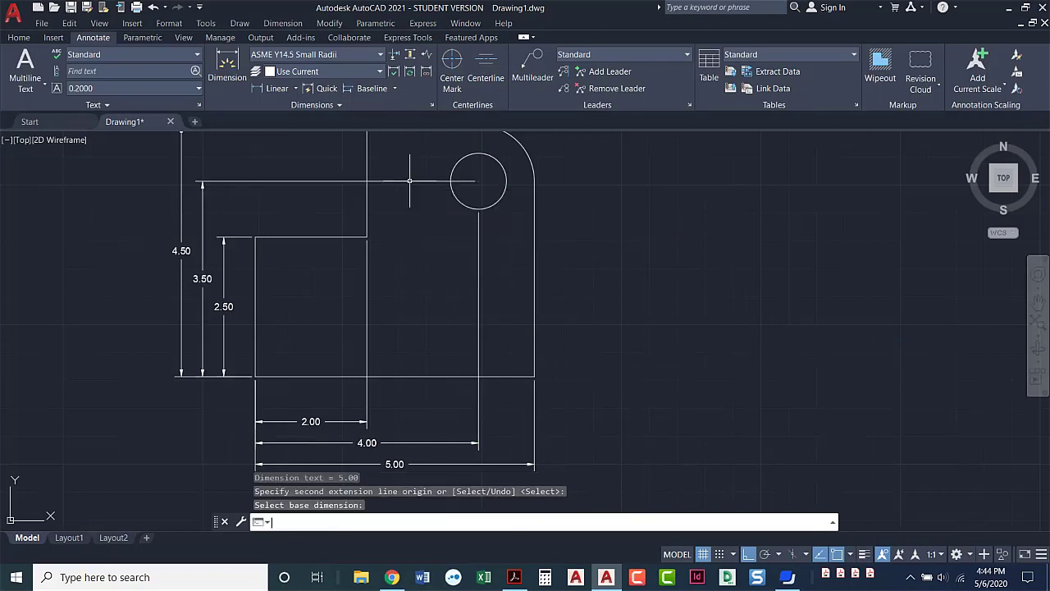
Step: Move the 3.50 dimension's extension-line end from the hole centre to its left quadrant
{"action": "left_click_drag", "start_coordinate": [400, 172], "coordinate": [382, 194]}
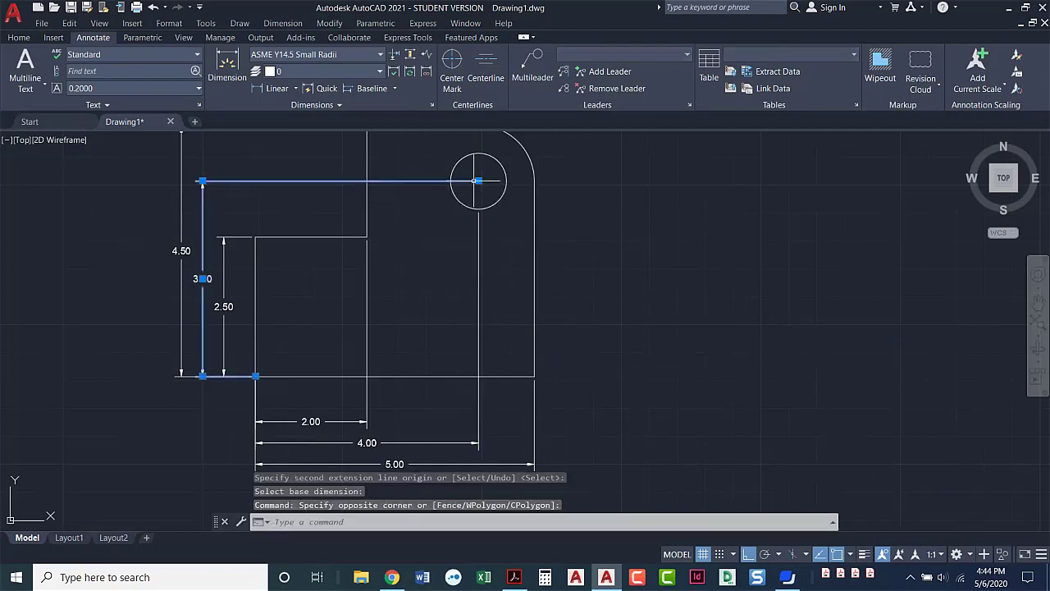
{"action": "left_click", "coordinate": [478, 181]}
{"action": "left_click", "coordinate": [451, 180]}
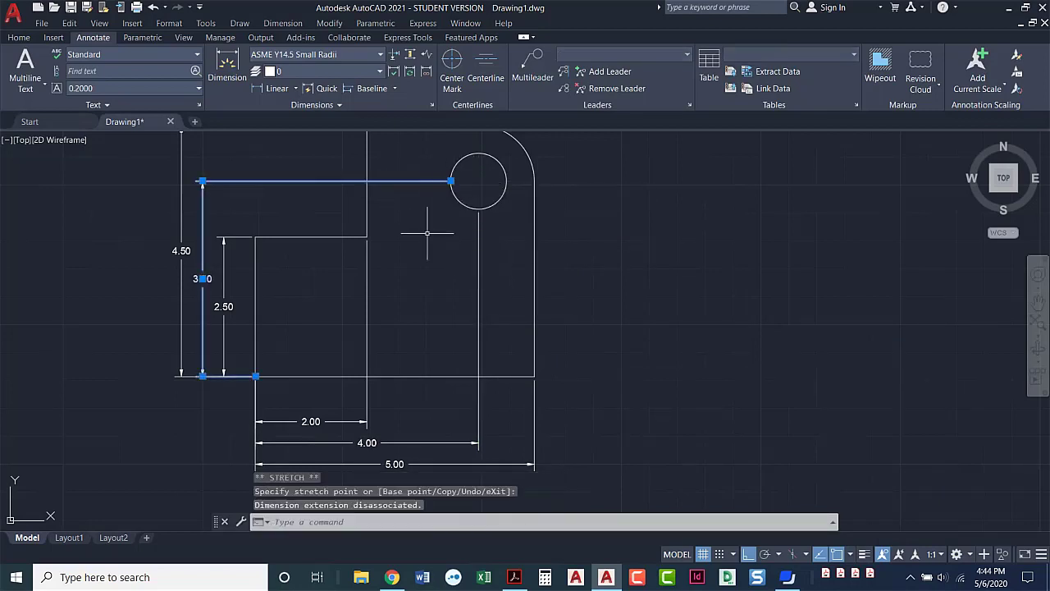
{"action": "key", "text": "Escape"}
{"action": "key", "text": "Escape"}
{"action": "scroll", "coordinate": [397, 290], "scroll_direction": "down", "scroll_amount": 2}
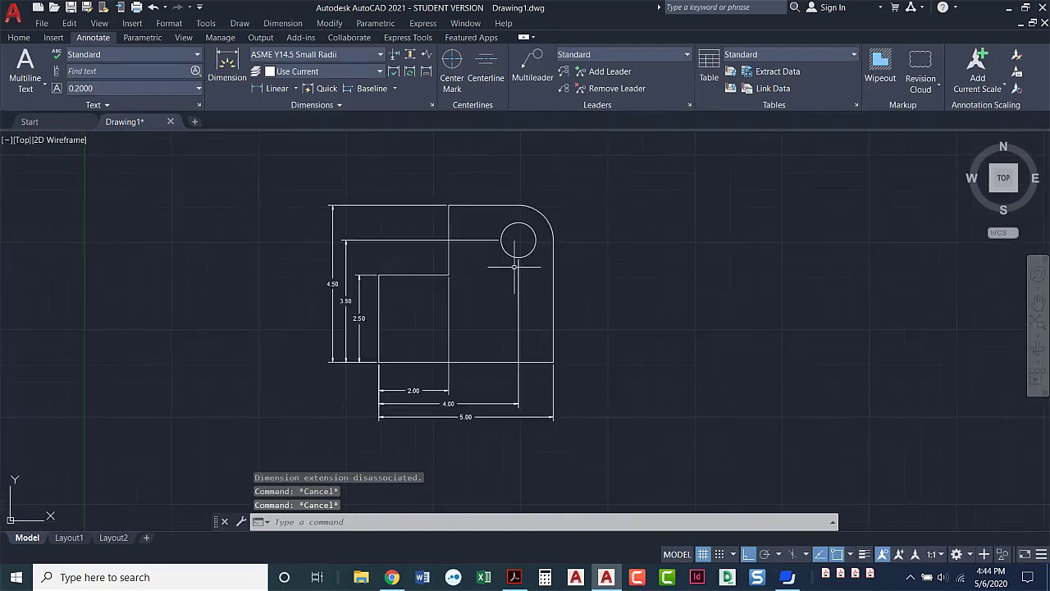
{"action": "scroll", "coordinate": [513, 281], "scroll_direction": "up", "scroll_amount": 2}
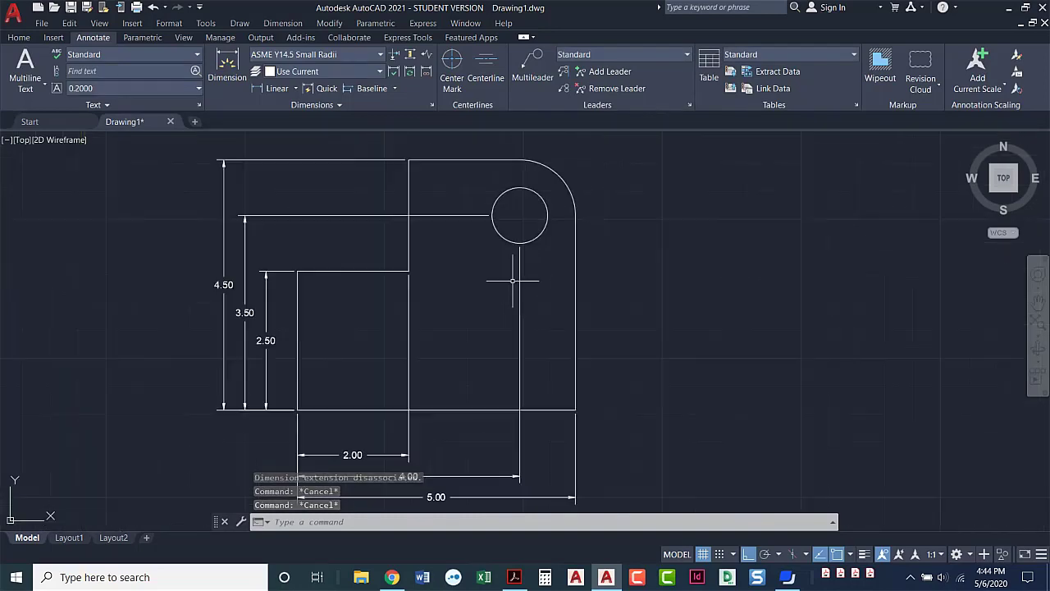
{"action": "scroll", "coordinate": [501, 302], "scroll_direction": "down", "scroll_amount": 2}
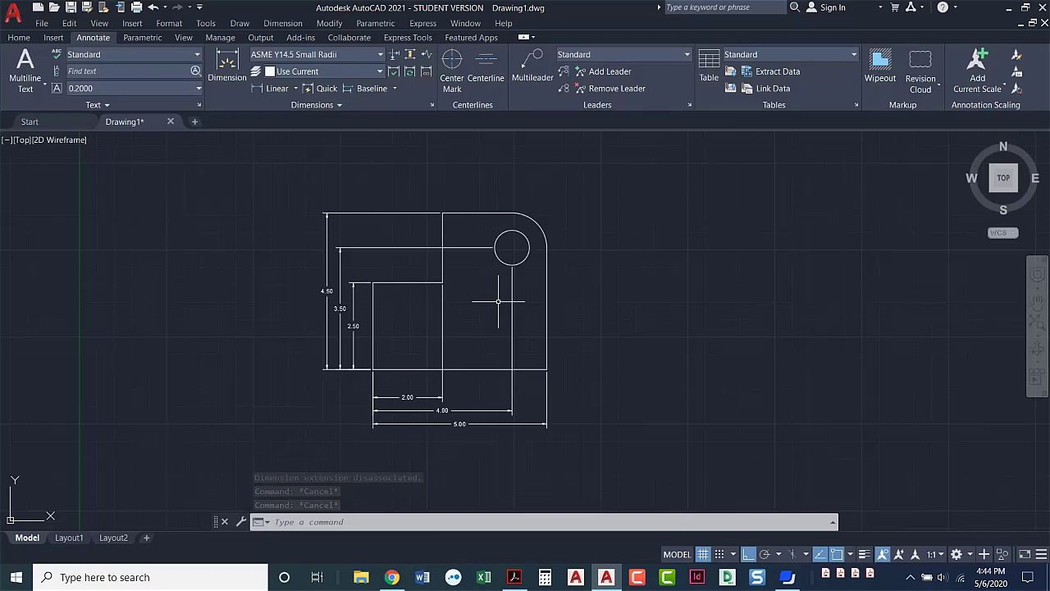
Step: Zoom and pan in close on the hole and the rounded top-right corner
{"action": "left_click", "coordinate": [357, 385]}
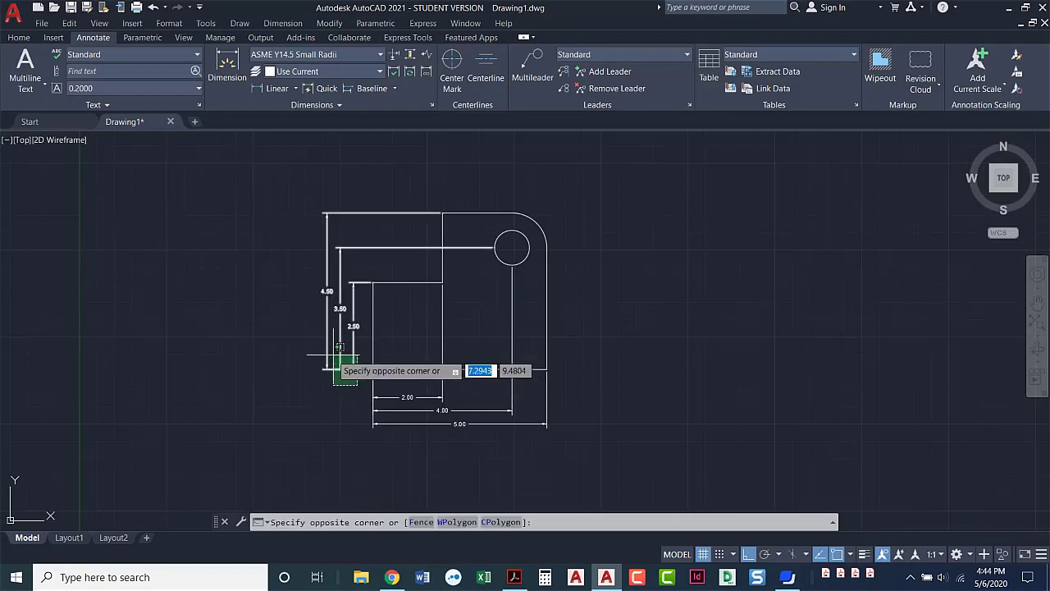
{"action": "scroll", "coordinate": [397, 367], "scroll_direction": "up", "scroll_amount": 6}
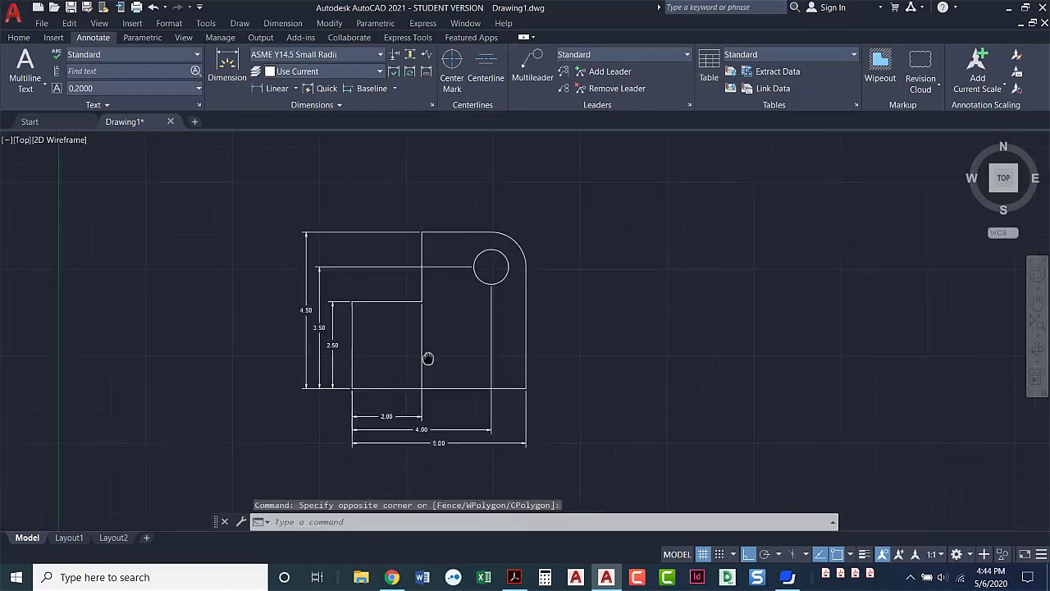
{"action": "middle_click_drag", "start_coordinate": [387, 340], "coordinate": [383, 327]}
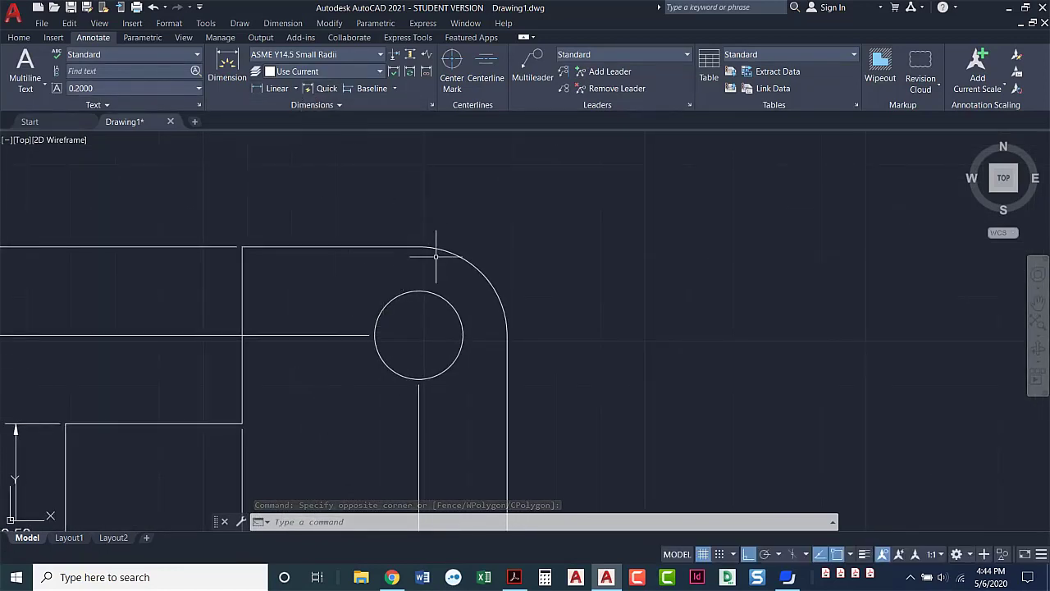
Step: Dimension the rounded top-right corner arc with an R1.00 radius callout placed up and right
{"action": "left_click", "coordinate": [296, 89]}
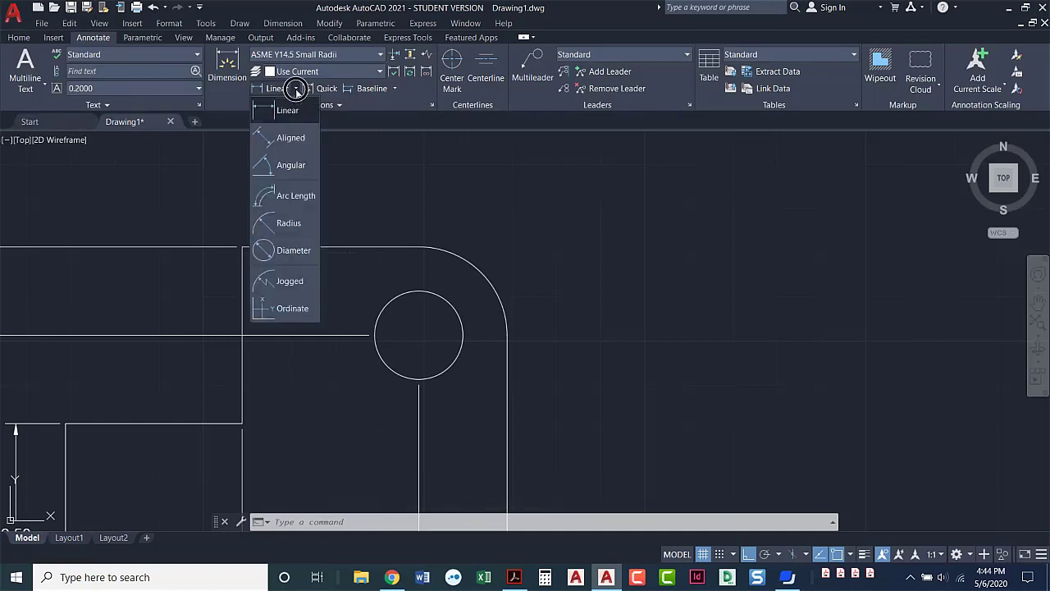
{"action": "left_click", "coordinate": [287, 223]}
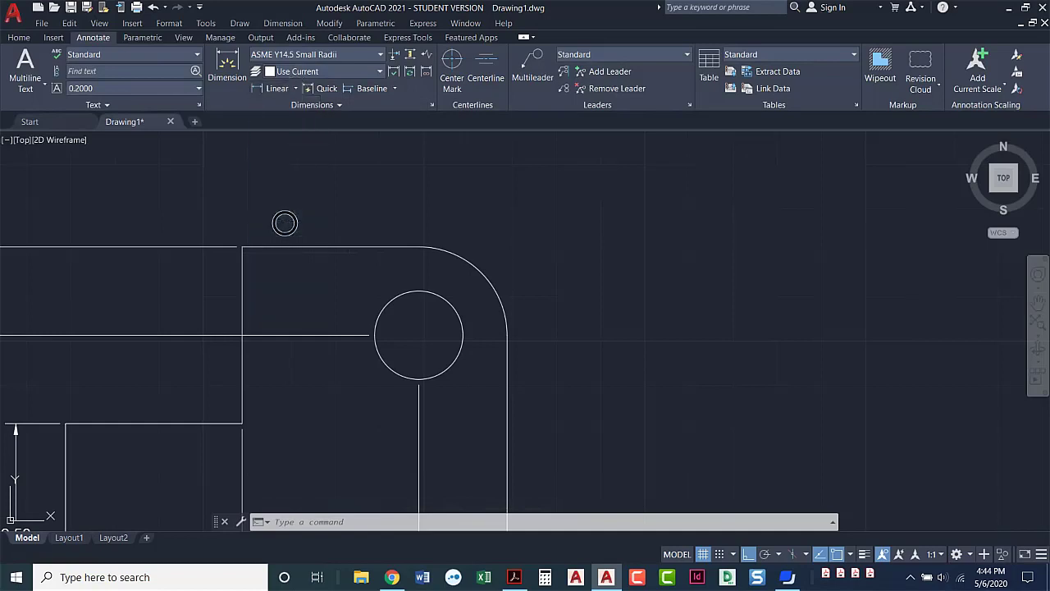
{"action": "left_click", "coordinate": [469, 263]}
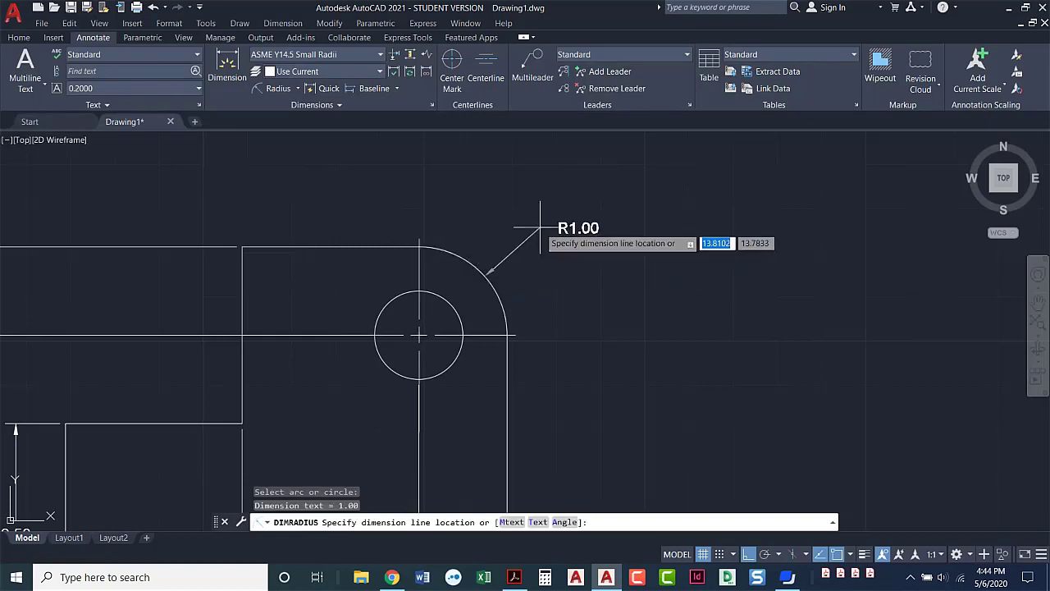
{"action": "left_click", "coordinate": [557, 168]}
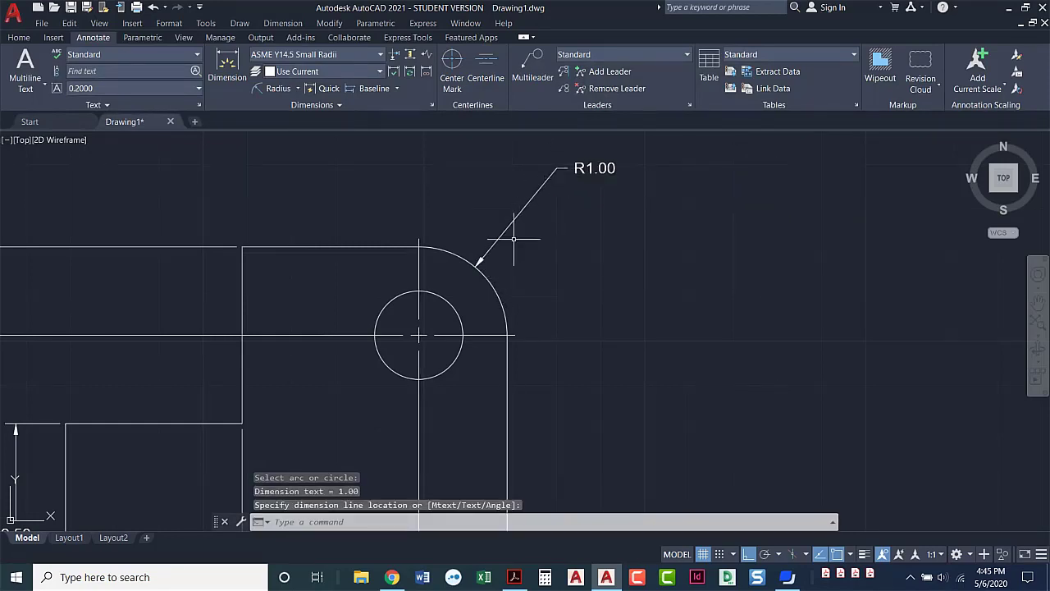
{"action": "left_click", "coordinate": [297, 88]}
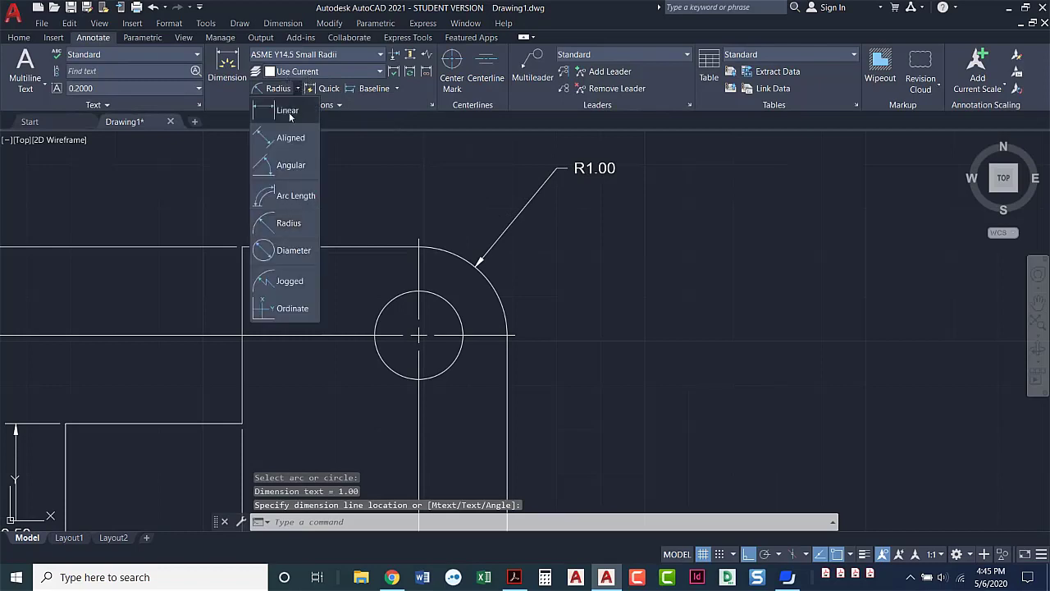
Step: Dimension the small hole with a Ø1.00 diameter callout placed above it, left of R1.00
{"action": "left_click", "coordinate": [283, 250]}
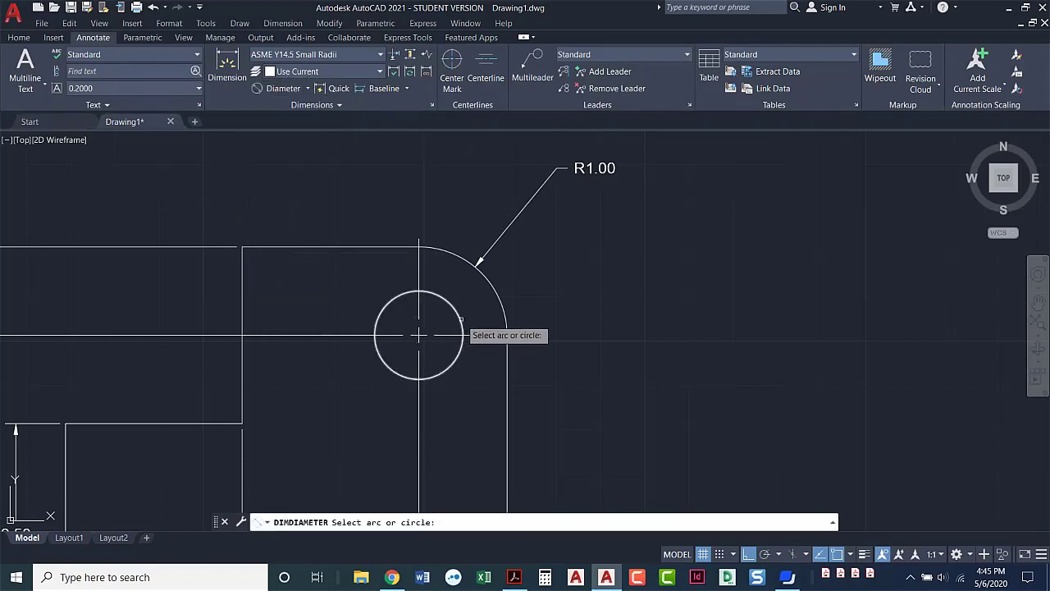
{"action": "left_click", "coordinate": [459, 320]}
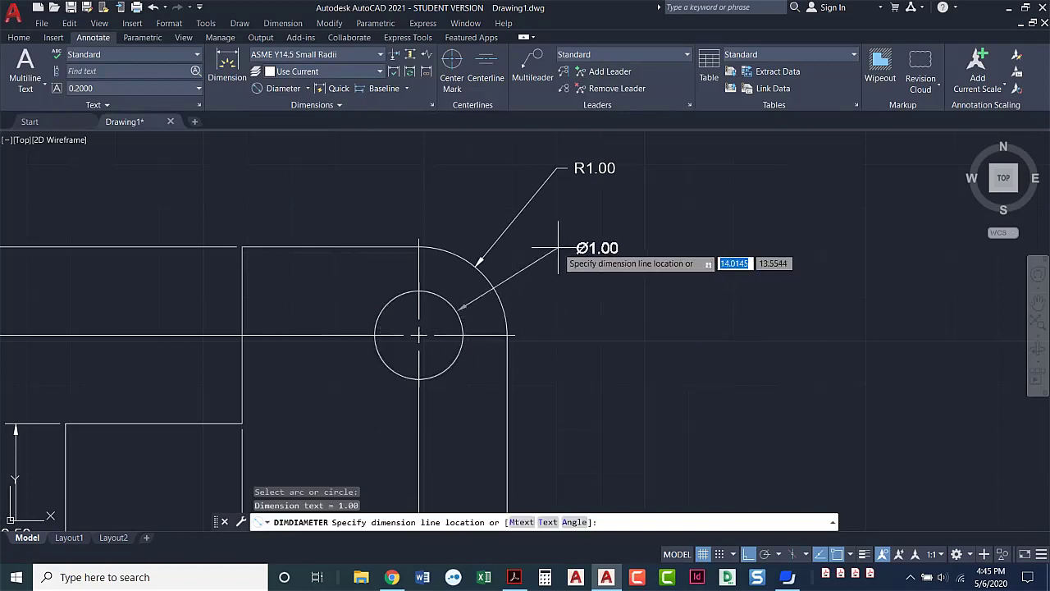
{"action": "left_click", "coordinate": [468, 169]}
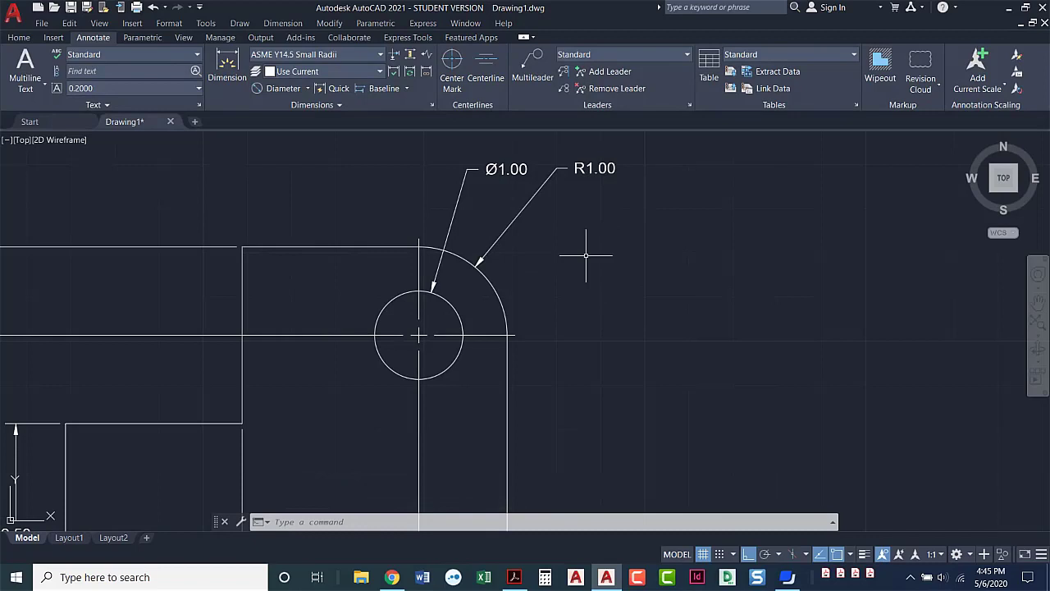
Step: Apply the ASME Y14.5 Large Radii dimension style to the R1.00 radius callout
{"action": "left_click", "coordinate": [534, 197]}
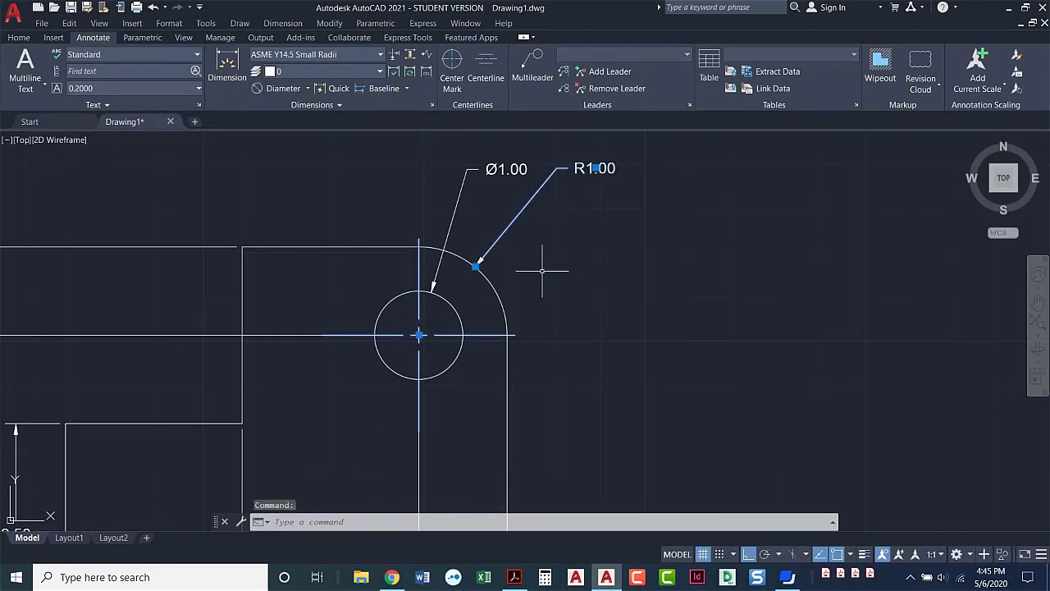
{"action": "left_click", "coordinate": [377, 55]}
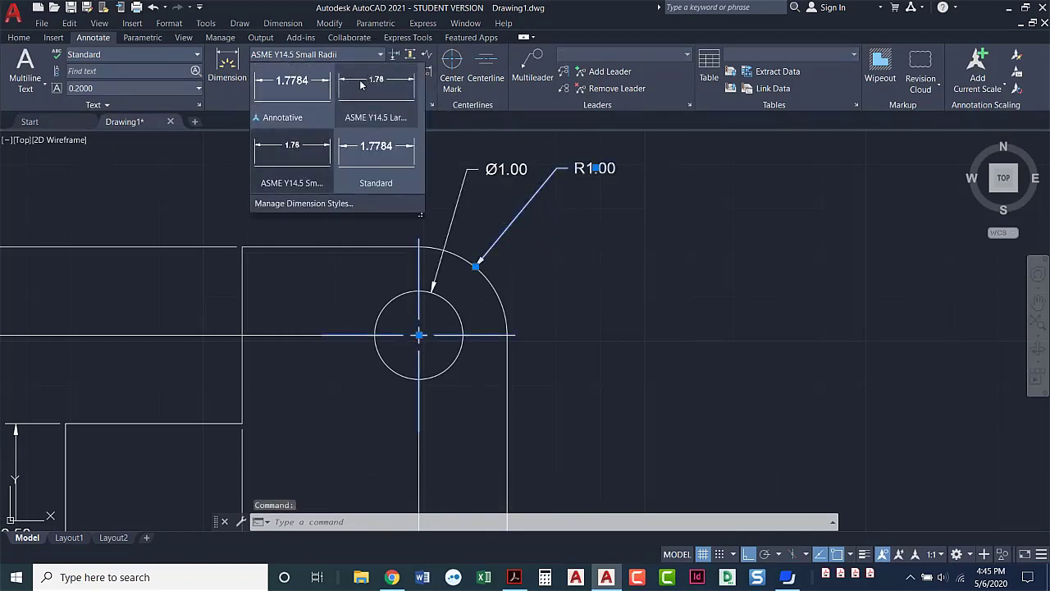
{"action": "left_click", "coordinate": [304, 168]}
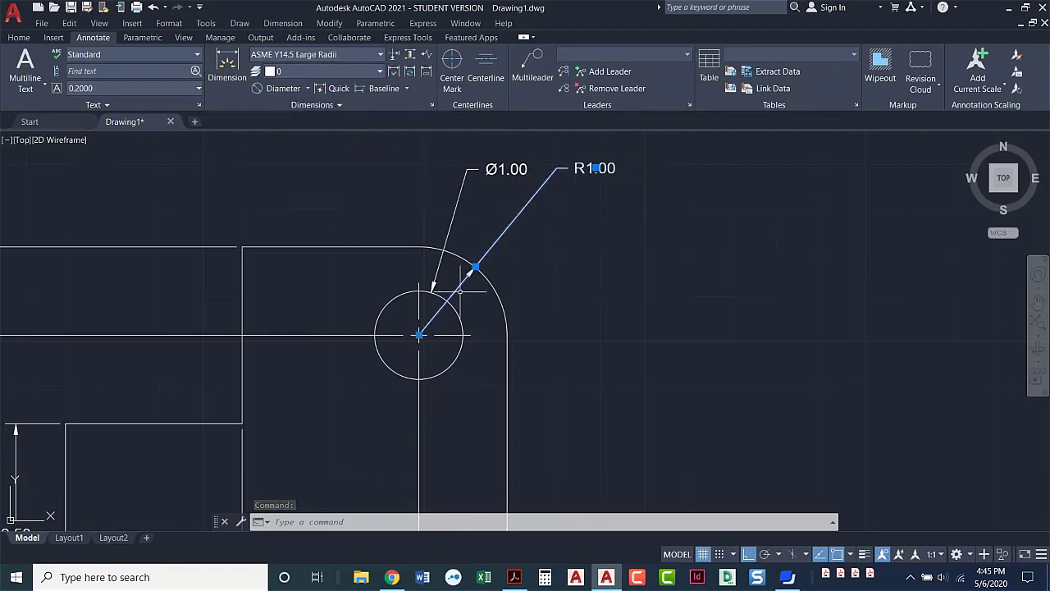
{"action": "key", "text": "Escape"}
{"action": "key", "text": "Escape"}
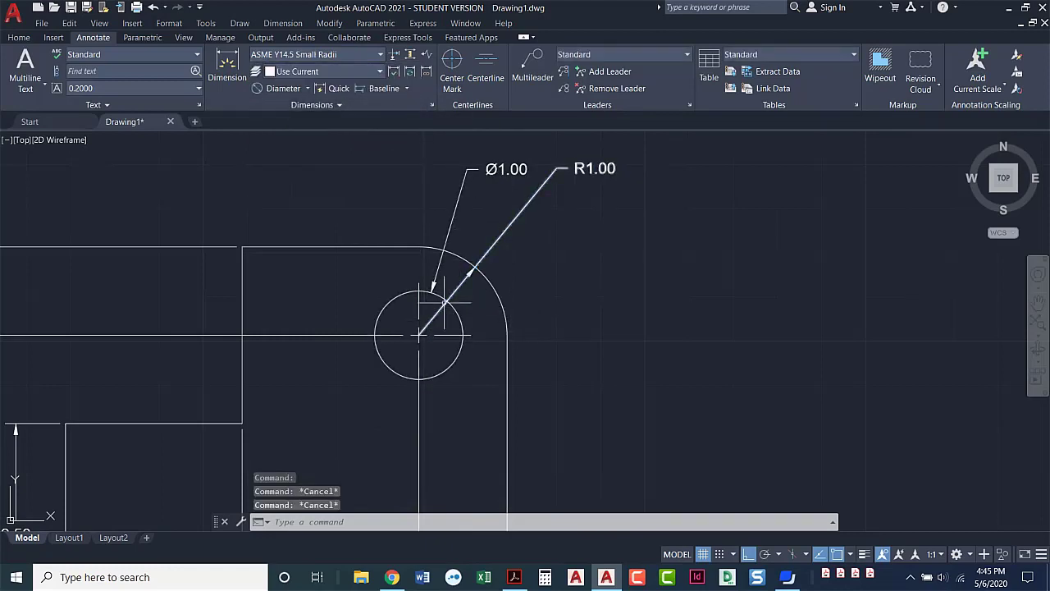
Step: Try Large Radii on the Ø1.00 callout, then restore its ASME Y14.5 Small Radii style
{"action": "left_click", "coordinate": [514, 171]}
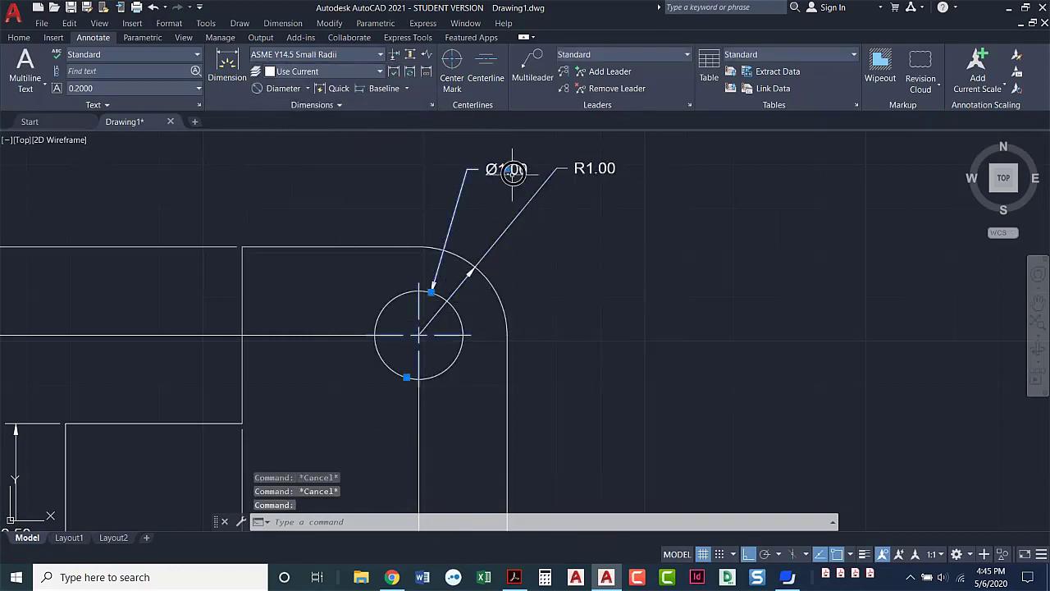
{"action": "left_click", "coordinate": [361, 55]}
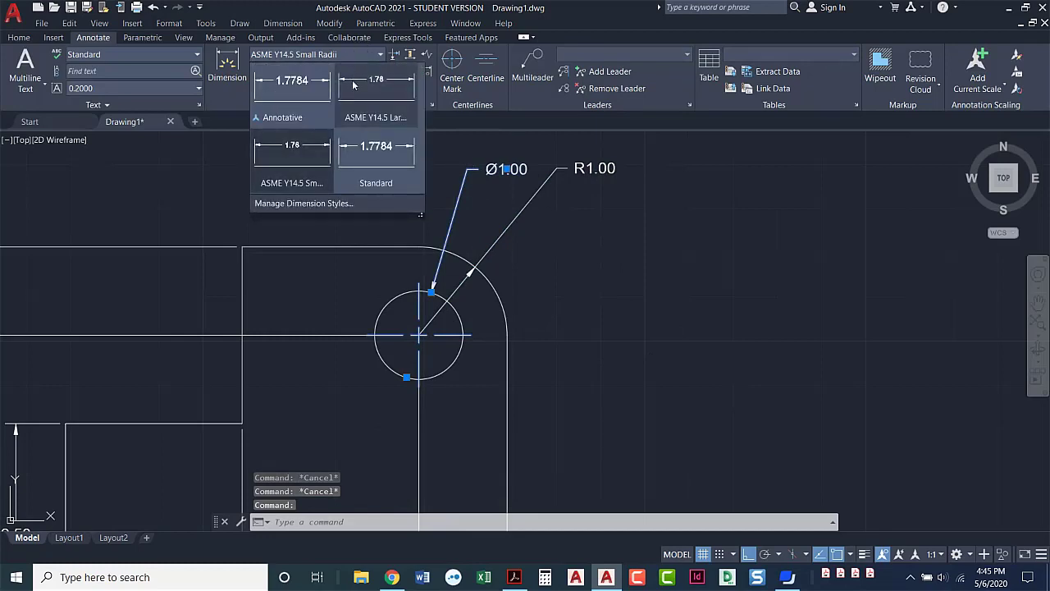
{"action": "left_click", "coordinate": [359, 95]}
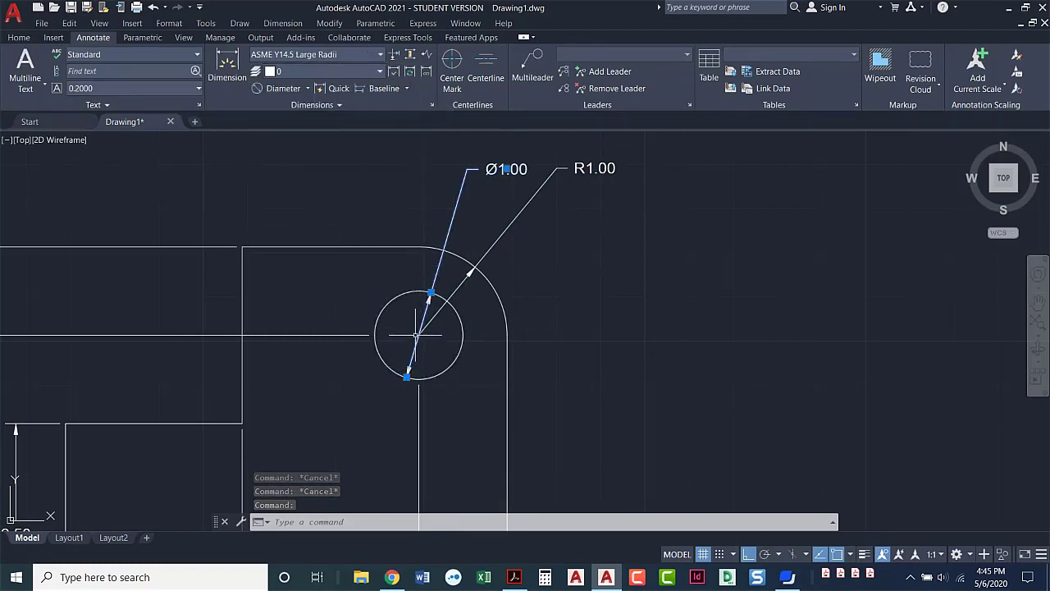
{"action": "left_click", "coordinate": [378, 56]}
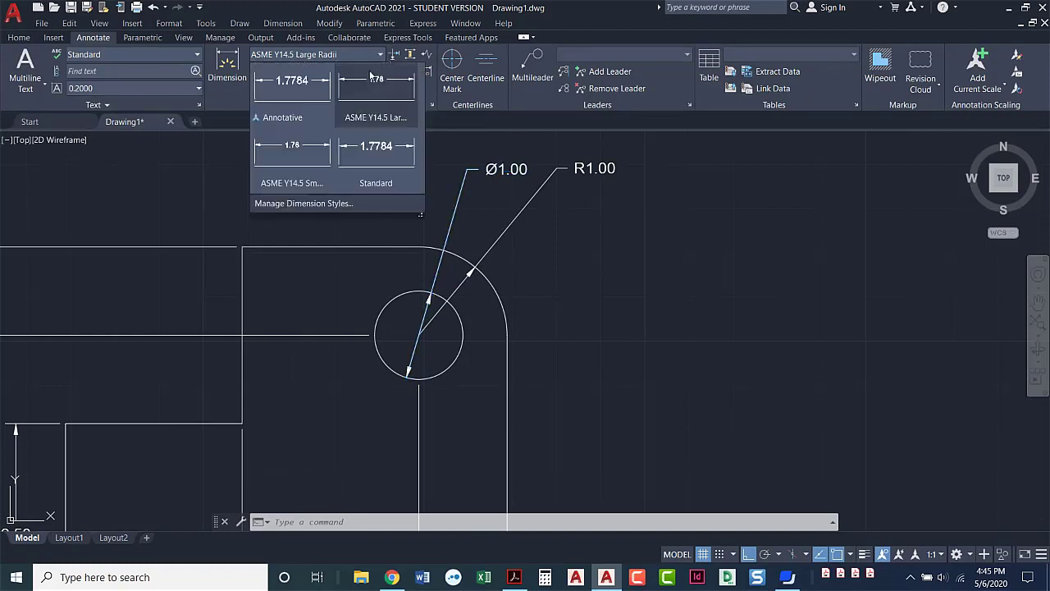
{"action": "left_click", "coordinate": [311, 158]}
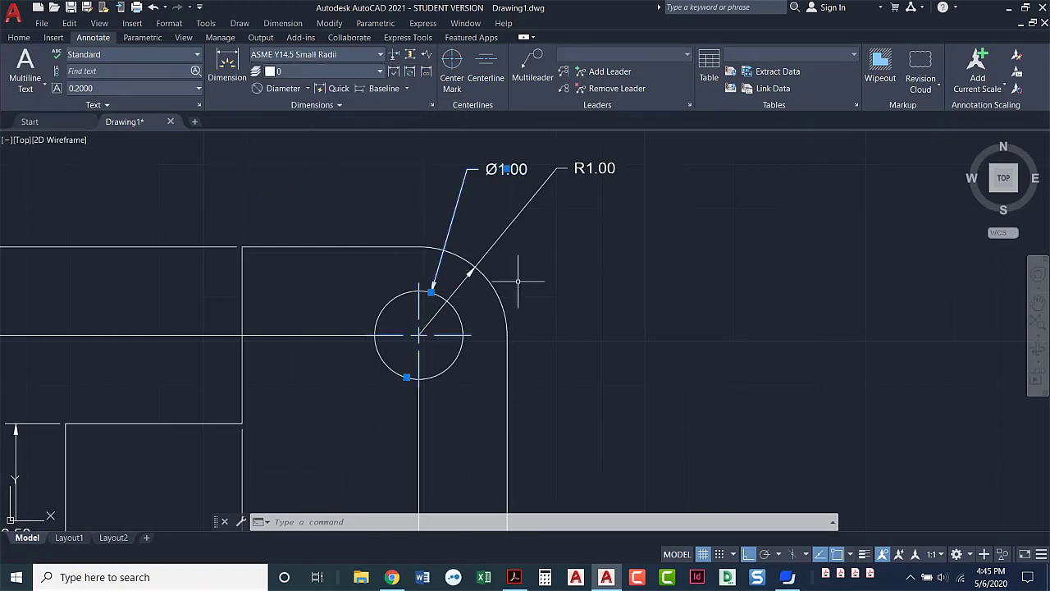
{"action": "key", "text": "Escape"}
{"action": "key", "text": "Escape"}
{"action": "middle_click_drag", "start_coordinate": [566, 319], "coordinate": [615, 320]}
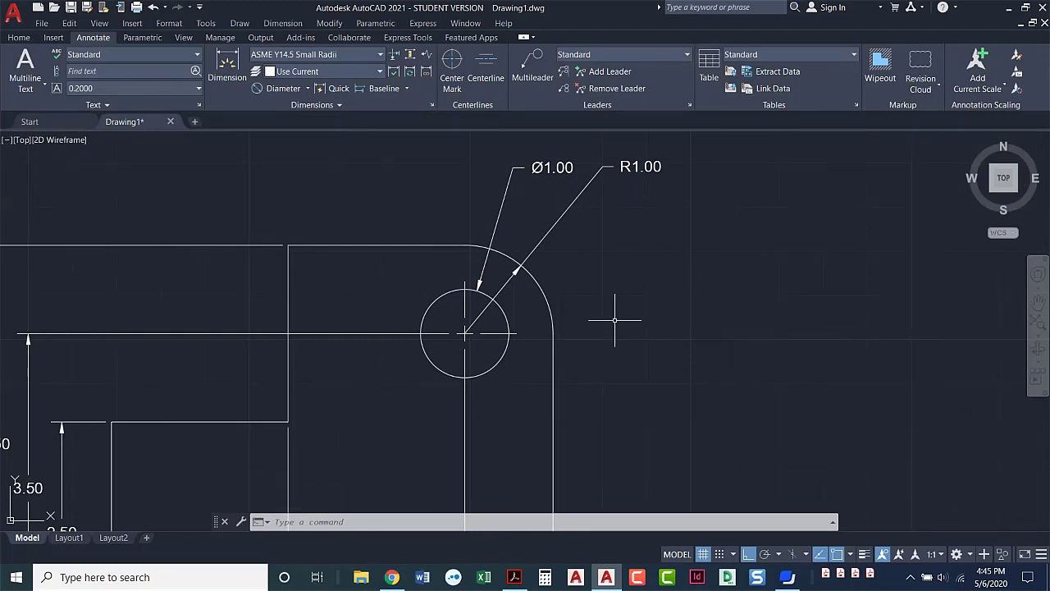
{"action": "mouse_move", "coordinate": [511, 403]}
{"action": "middle_mouse_down"}
{"action": "mouse_move", "coordinate": [583, 370]}
{"action": "mouse_move", "coordinate": [621, 386]}
{"action": "mouse_move", "coordinate": [604, 402]}
{"action": "mouse_move", "coordinate": [653, 365]}
{"action": "middle_mouse_up"}
{"action": "scroll", "coordinate": [621, 387], "scroll_direction": "down", "scroll_amount": 2}
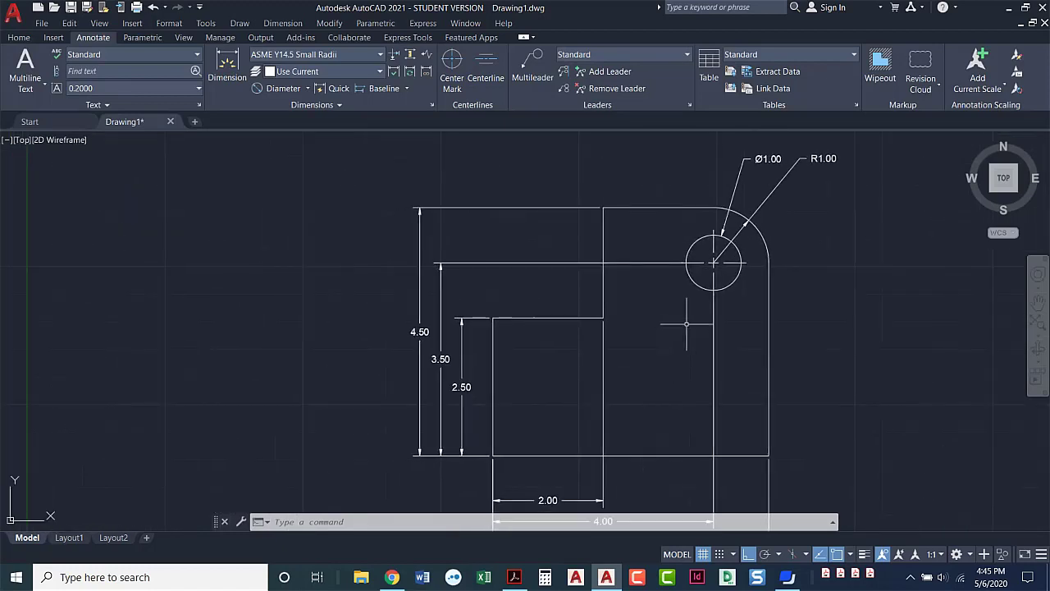
{"action": "middle_click_drag", "start_coordinate": [630, 409], "coordinate": [624, 370]}
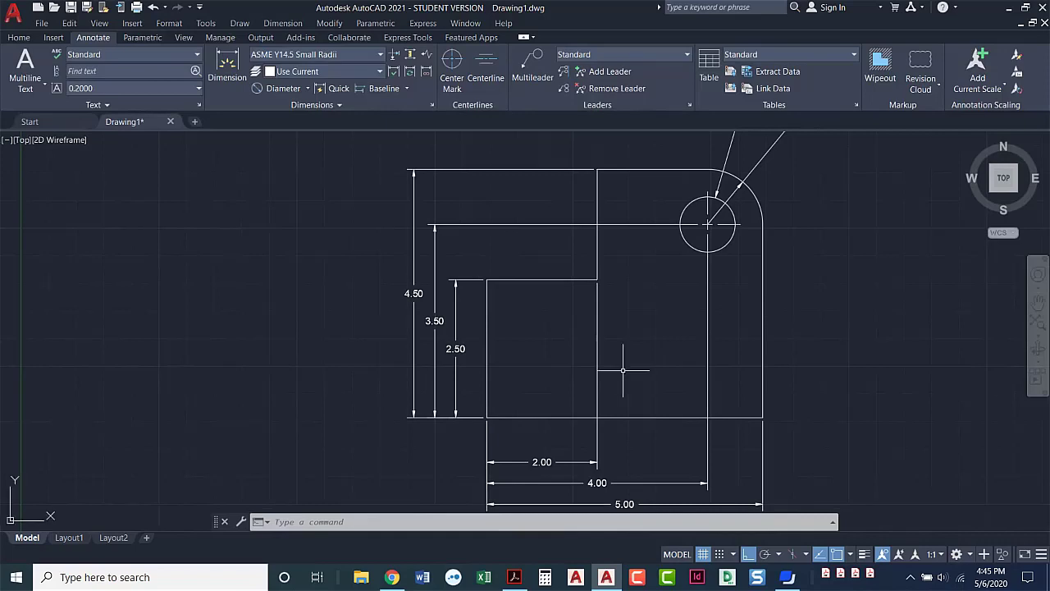
{"action": "middle_click_drag", "start_coordinate": [757, 314], "coordinate": [682, 361]}
{"action": "scroll", "coordinate": [621, 415], "scroll_direction": "up", "scroll_amount": 3}
{"action": "mouse_move", "coordinate": [621, 415]}
{"action": "middle_mouse_down"}
{"action": "mouse_move", "coordinate": [665, 297]}
{"action": "mouse_move", "coordinate": [587, 296]}
{"action": "middle_mouse_up"}
{"action": "scroll", "coordinate": [659, 310], "scroll_direction": "up", "scroll_amount": 3}
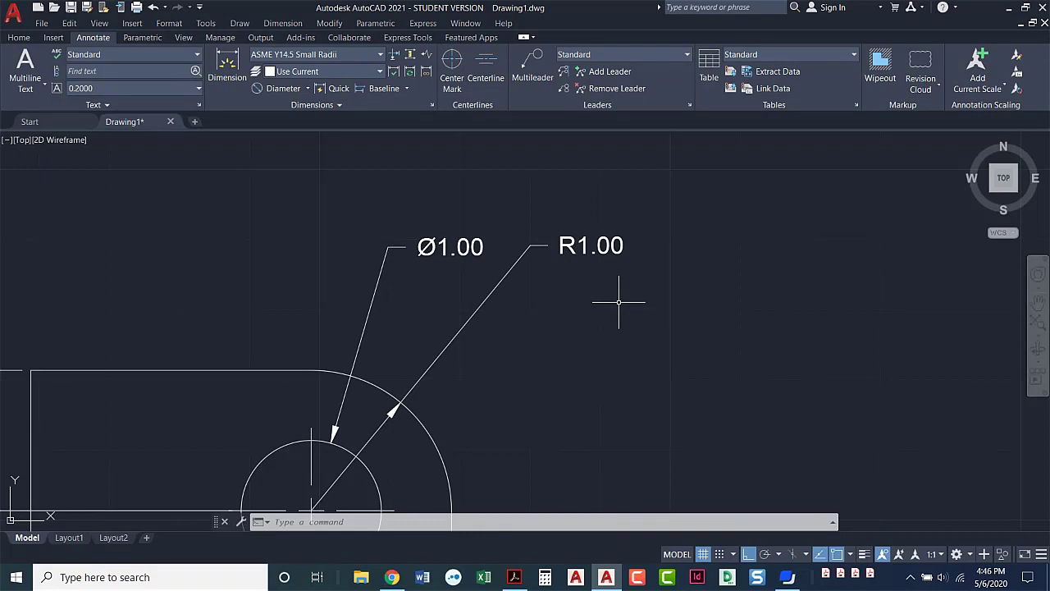
Step: Set the corner radius callout's precision to 0.000 so it reads R1.000
{"action": "left_click", "coordinate": [621, 250]}
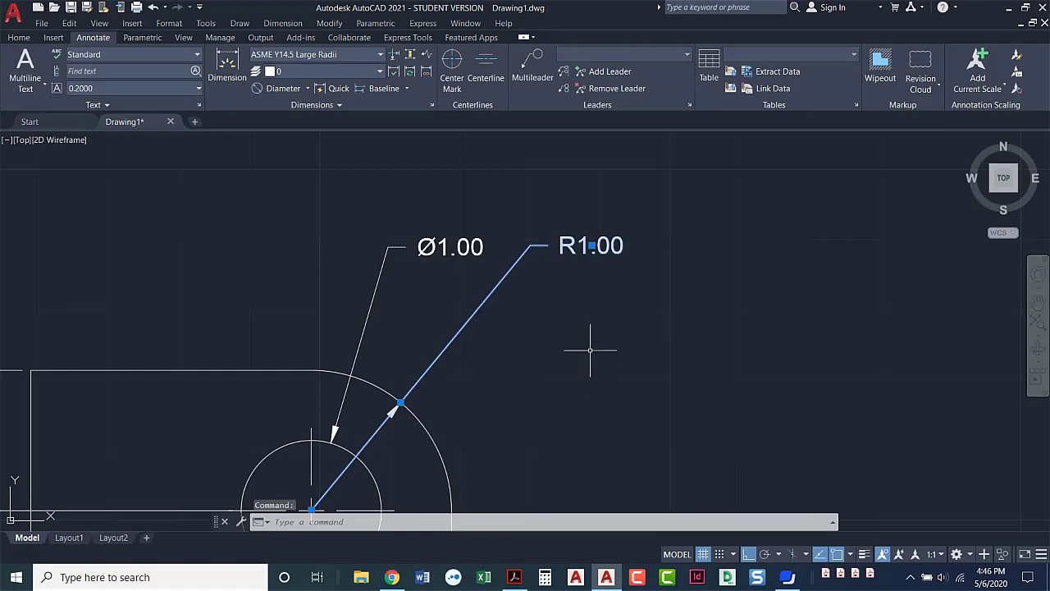
{"action": "right_click", "coordinate": [618, 270]}
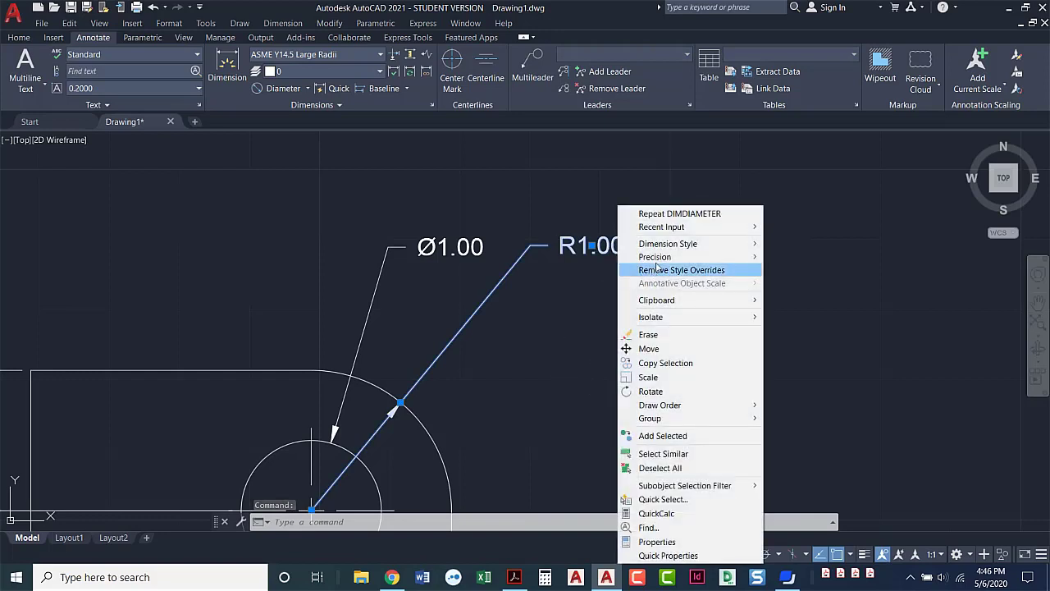
{"action": "mouse_move", "coordinate": [660, 259]}
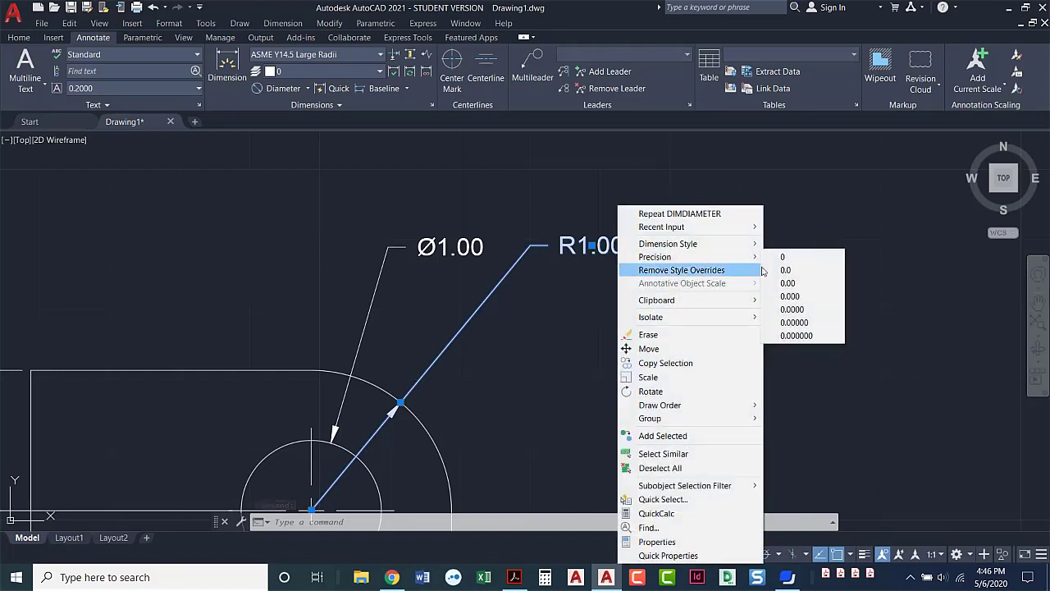
{"action": "left_click", "coordinate": [804, 296]}
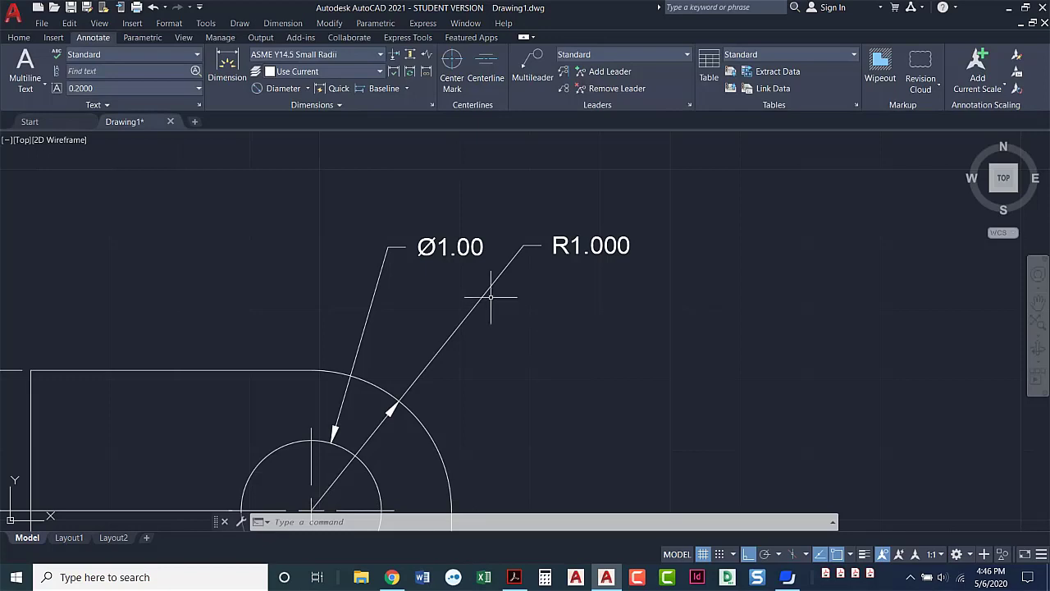
Step: Set the hole's diameter callout precision to 0.000 so it reads Ø1.000
{"action": "left_click", "coordinate": [471, 259]}
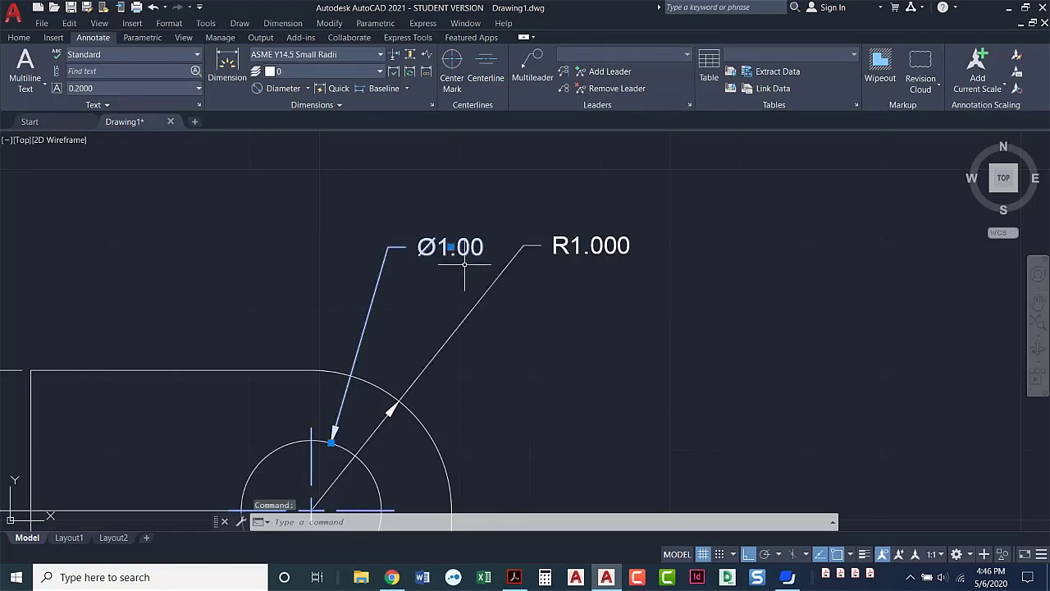
{"action": "right_click", "coordinate": [464, 263]}
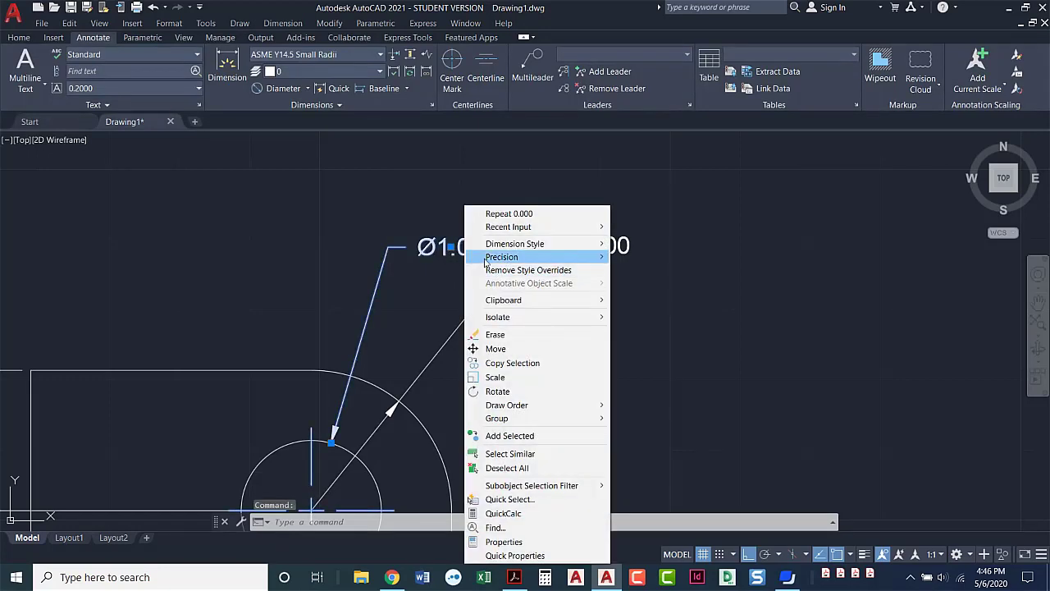
{"action": "mouse_move", "coordinate": [484, 257]}
{"action": "left_click", "coordinate": [661, 297]}
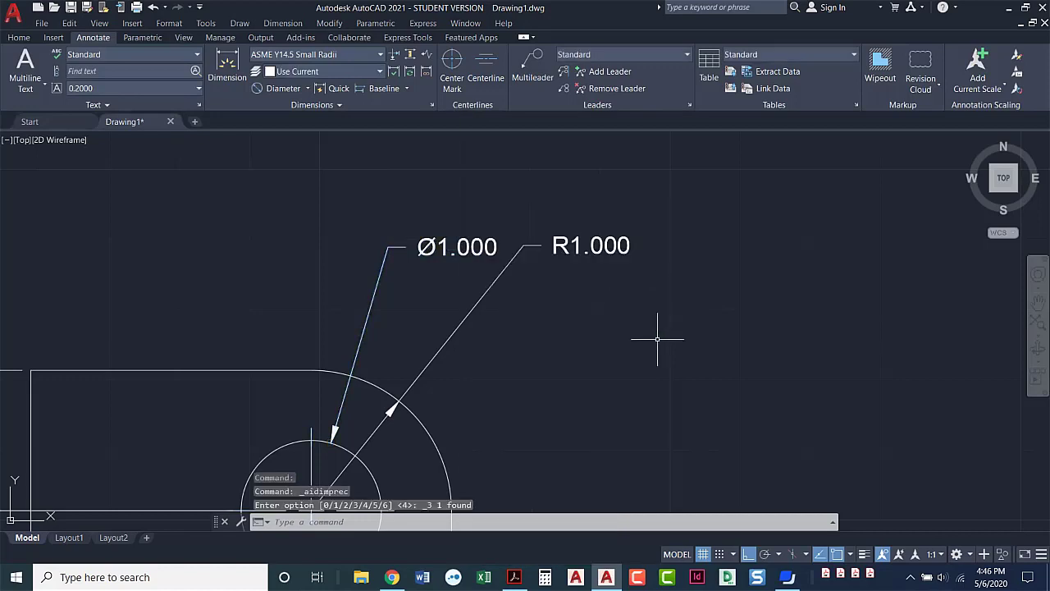
Step: Return the corner radius callout to 0.00 precision so it reads R1.00
{"action": "left_click", "coordinate": [621, 246]}
{"action": "right_click", "coordinate": [623, 246]}
{"action": "mouse_move", "coordinate": [722, 258]}
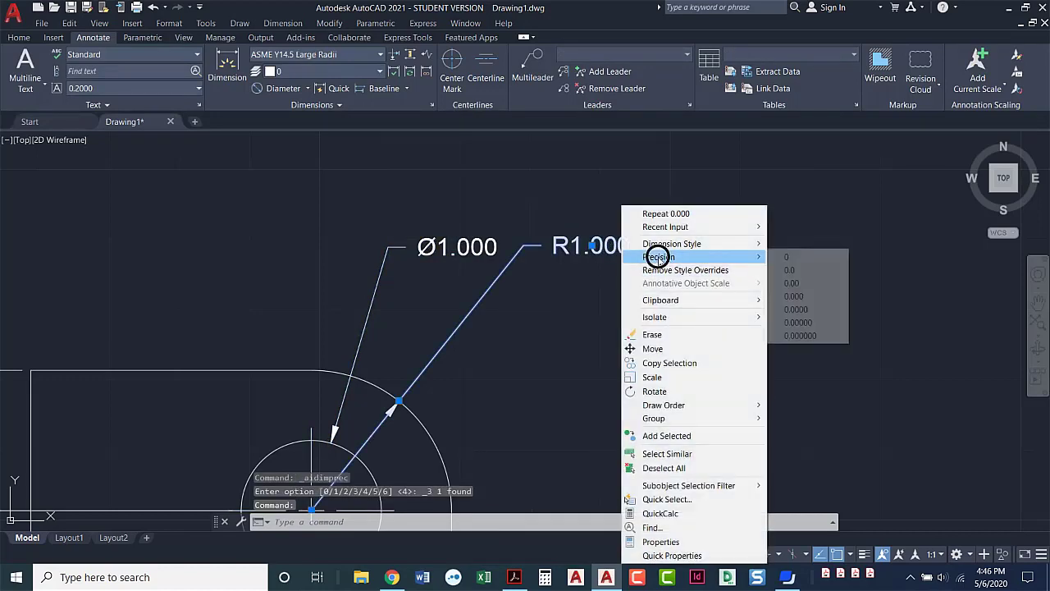
{"action": "left_click", "coordinate": [817, 284]}
{"action": "key", "text": "Escape"}
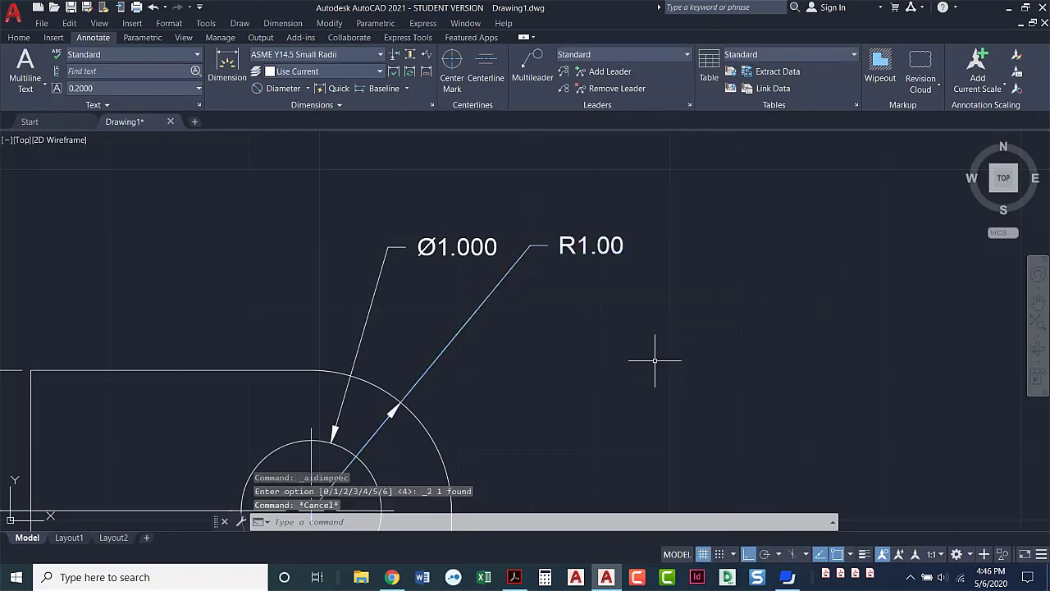
{"action": "scroll", "coordinate": [657, 366], "scroll_direction": "down", "scroll_amount": 4}
{"action": "middle_click_drag", "start_coordinate": [660, 370], "coordinate": [660, 283]}
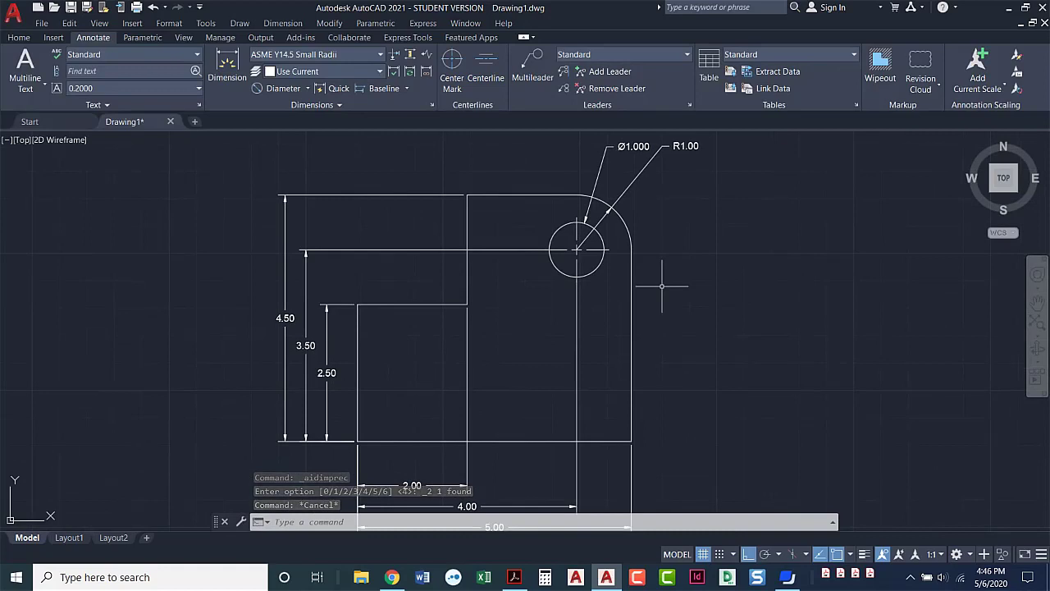